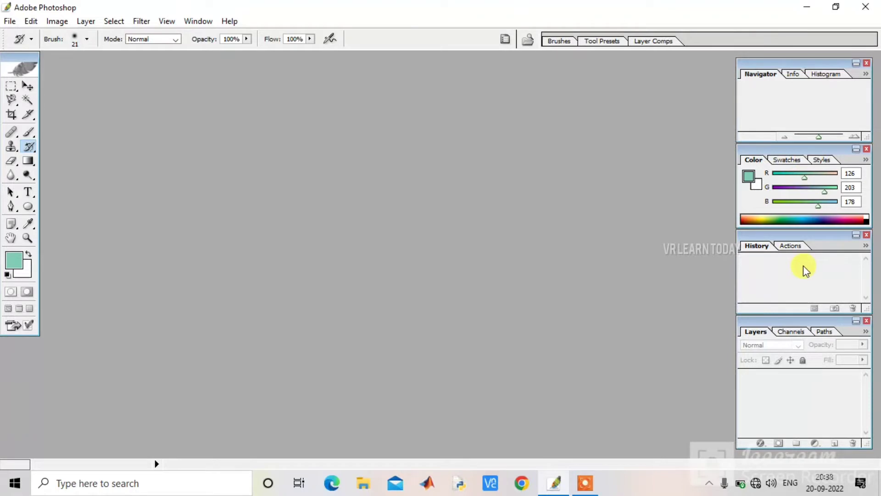
- Look through the Actions, Channels, Paths, Swatches, Styles, Color, Info, Histogram and Navigator palettes
click(788, 252)
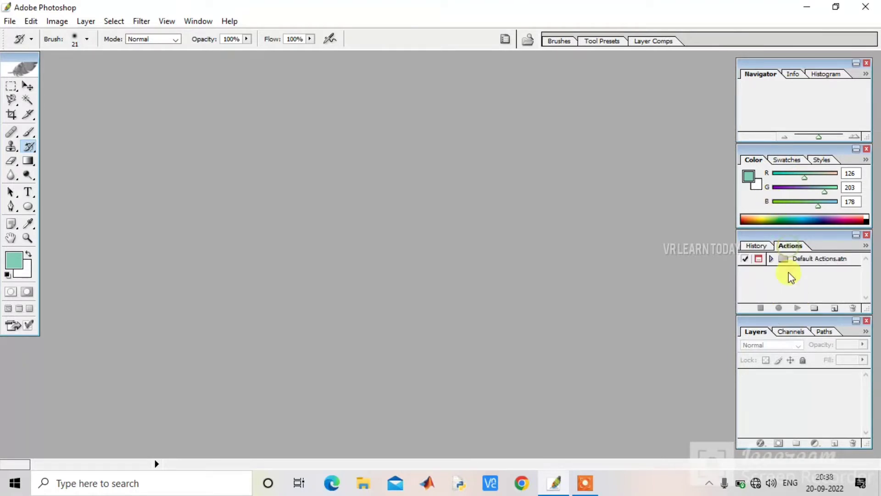
click(789, 333)
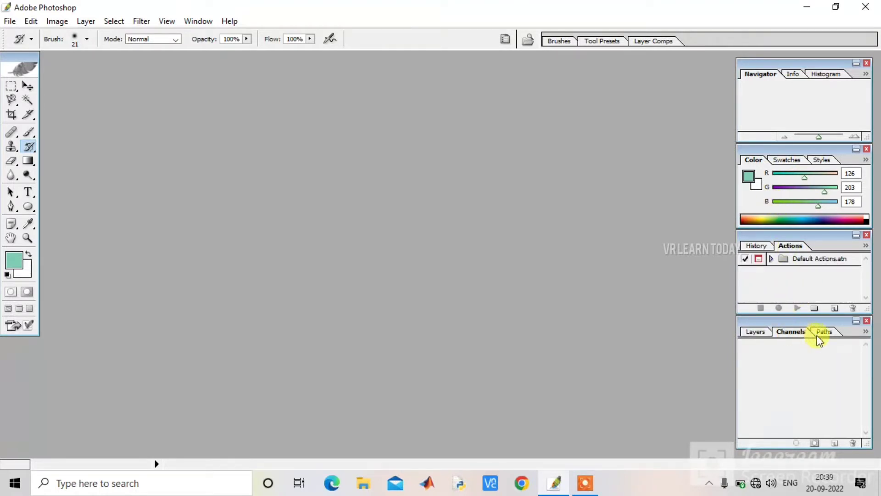
click(833, 333)
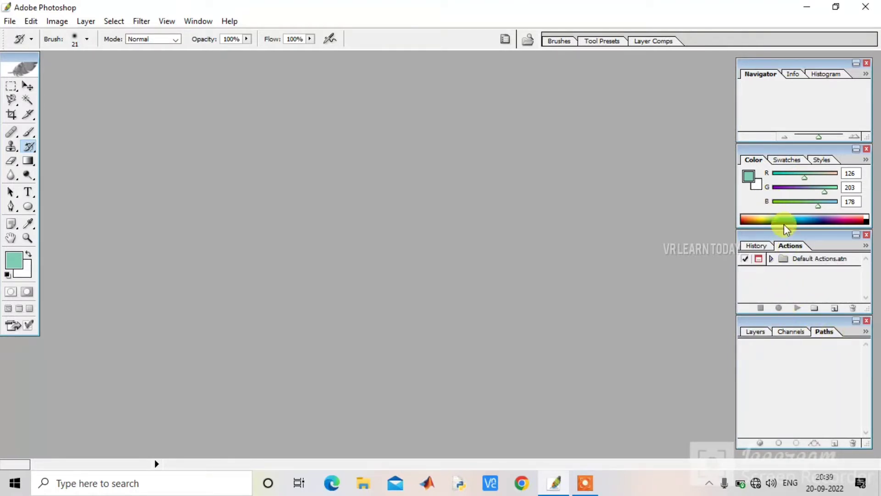
click(788, 160)
click(819, 160)
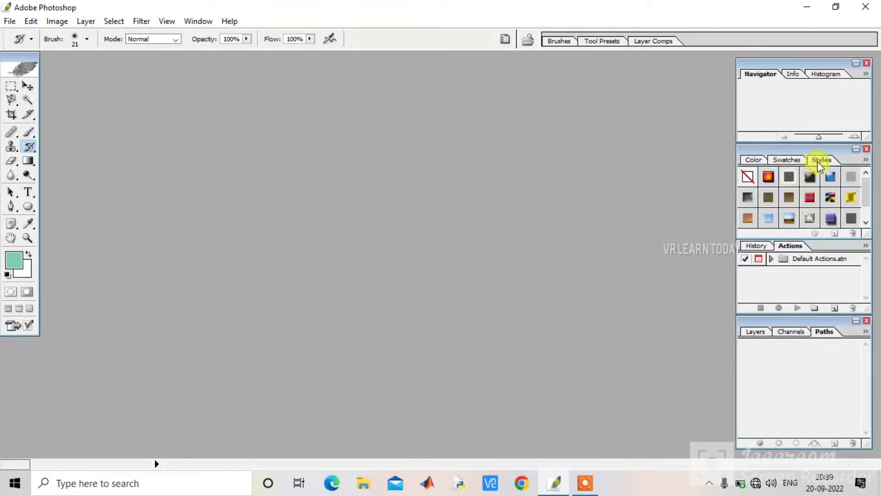
click(748, 161)
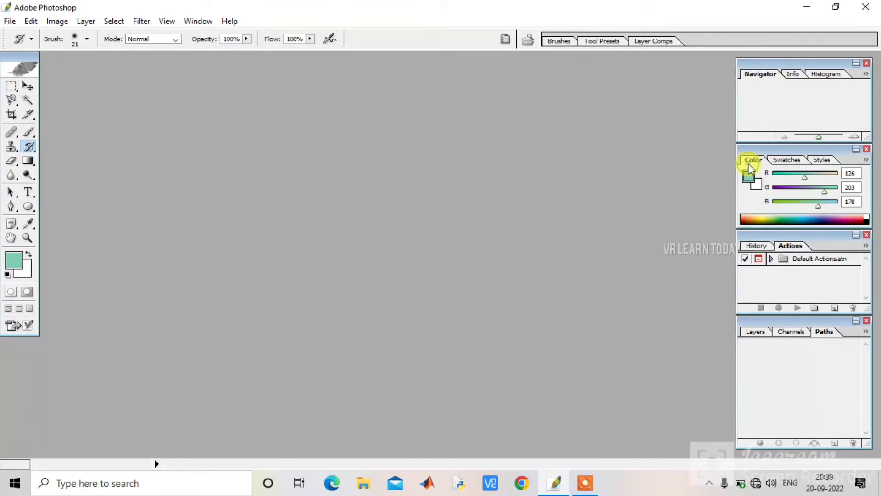
click(795, 75)
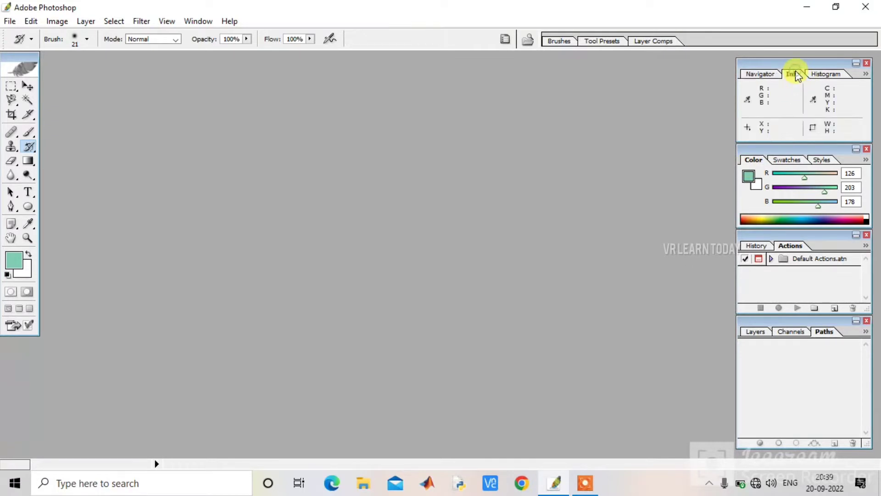
click(820, 75)
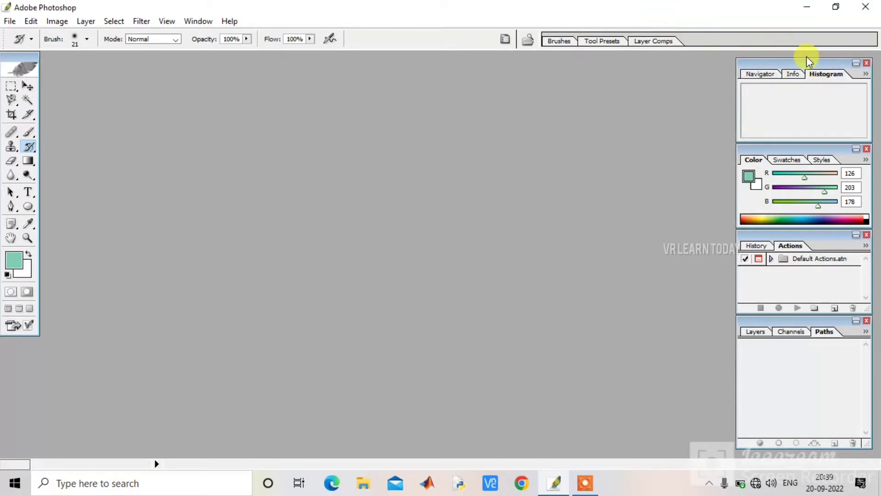
click(767, 71)
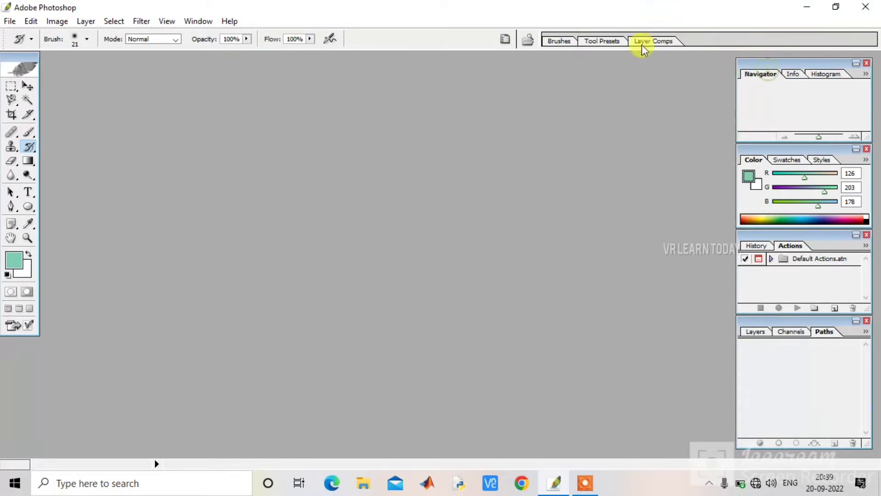
- View the docked Brushes, Tool Presets and Layer Comps palettes
click(564, 43)
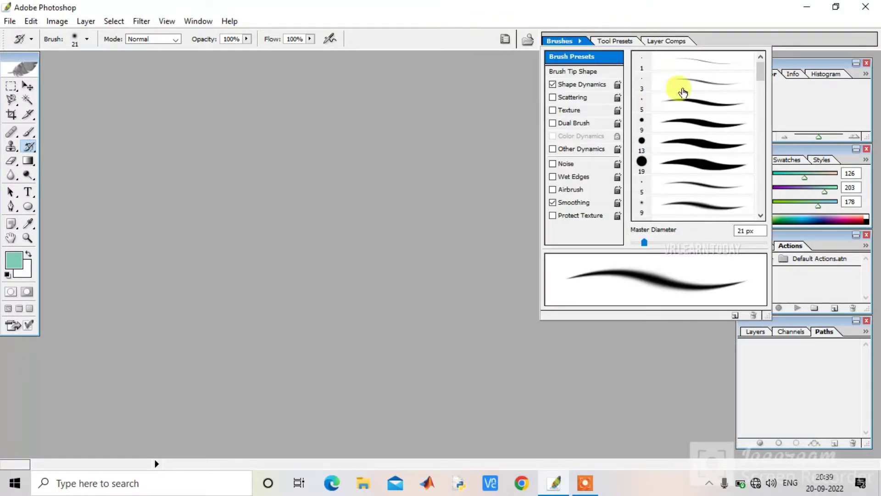
click(613, 42)
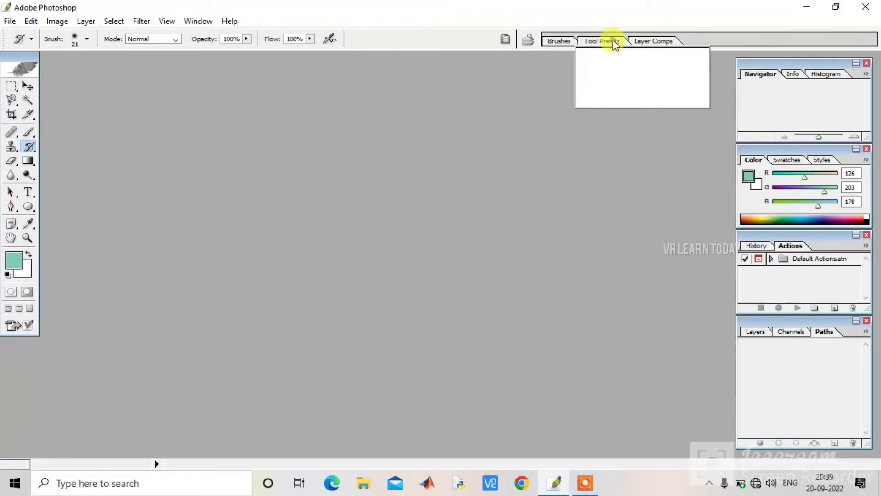
click(661, 44)
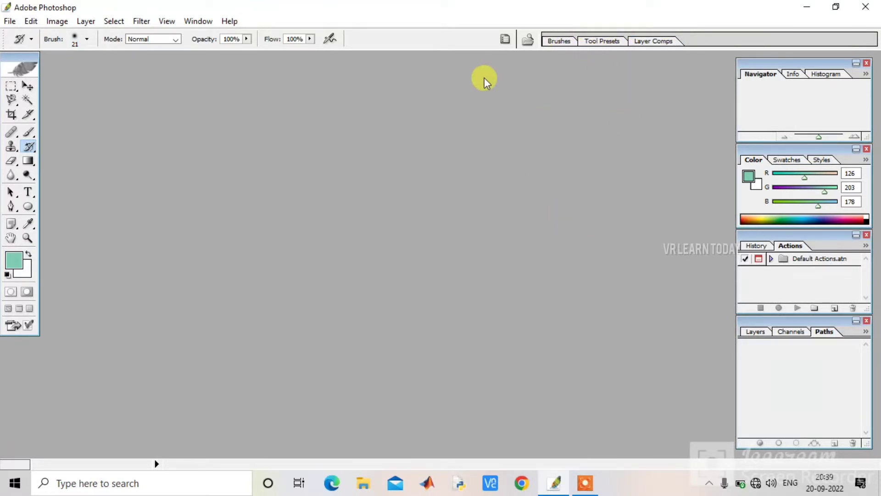
click(9, 22)
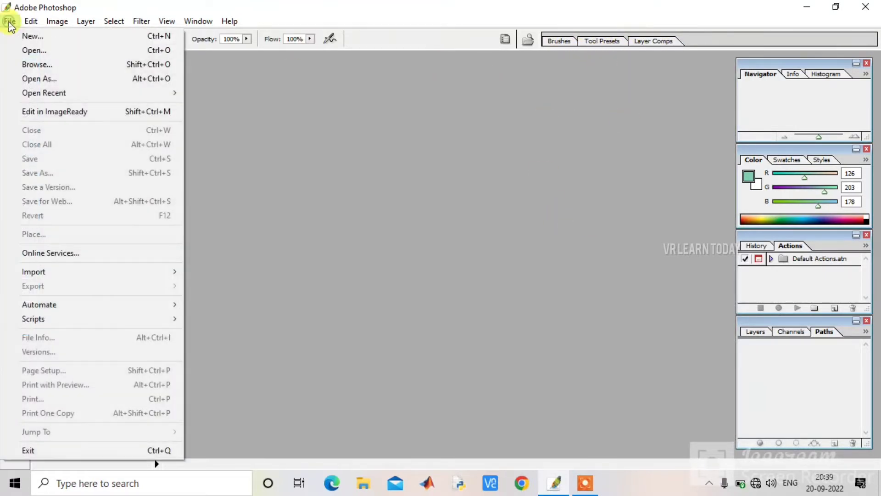
mouse_move(28, 21)
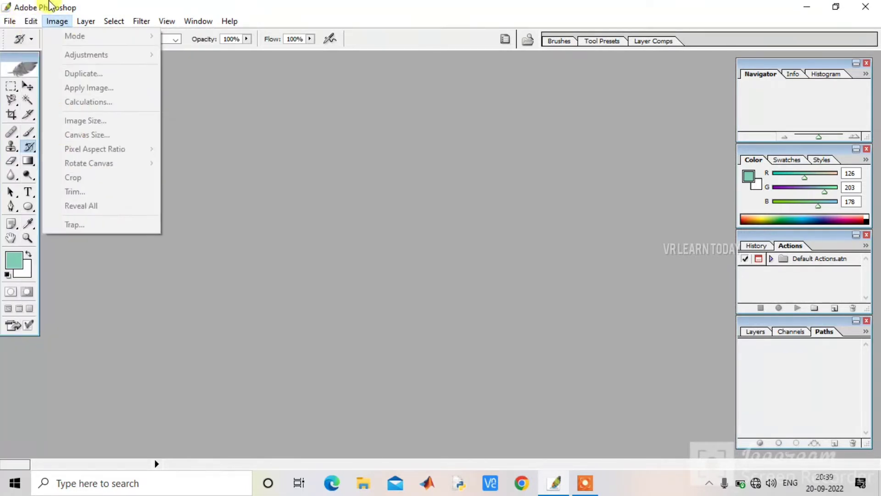
mouse_move(84, 21)
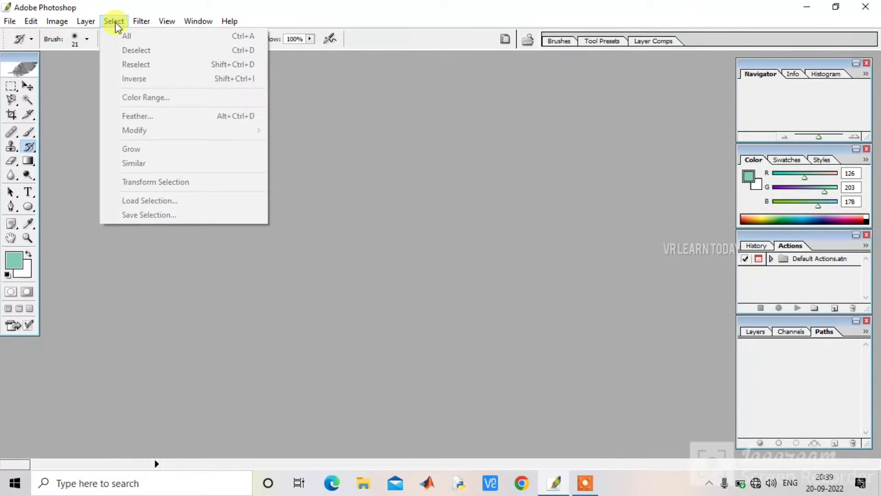
mouse_move(136, 31)
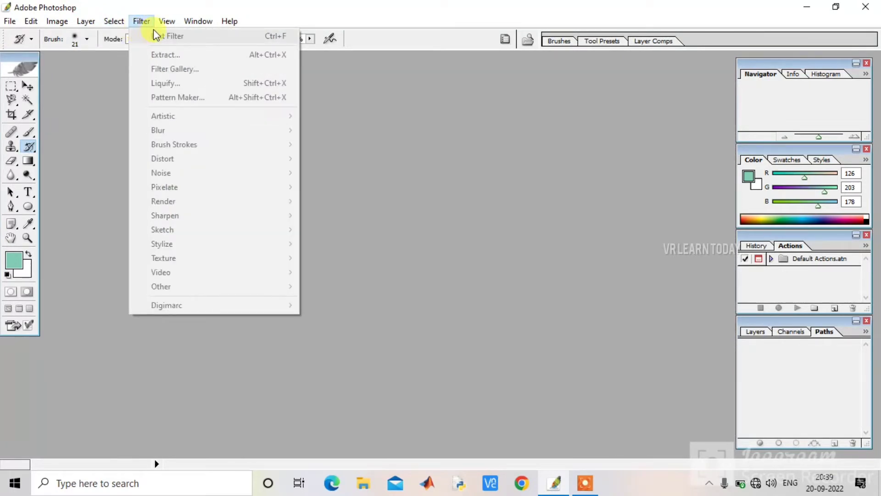
mouse_move(173, 32)
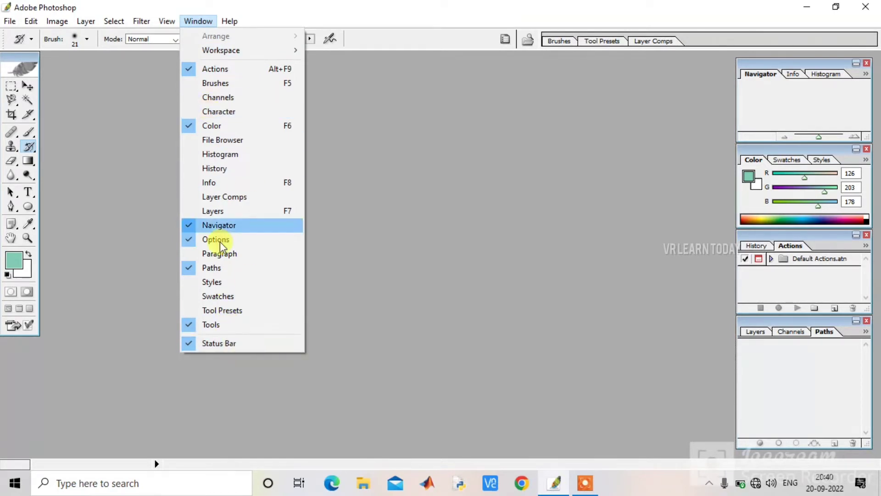
- View the About Photoshop version information and dismiss it
mouse_move(237, 25)
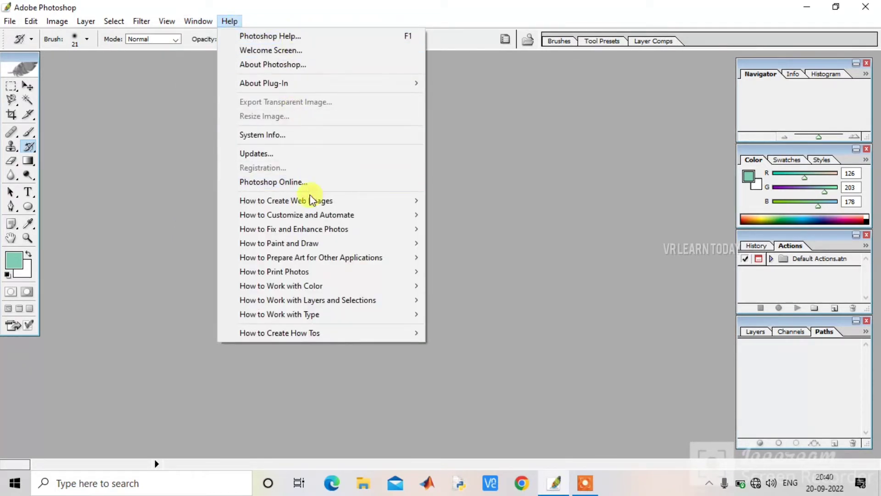
click(307, 70)
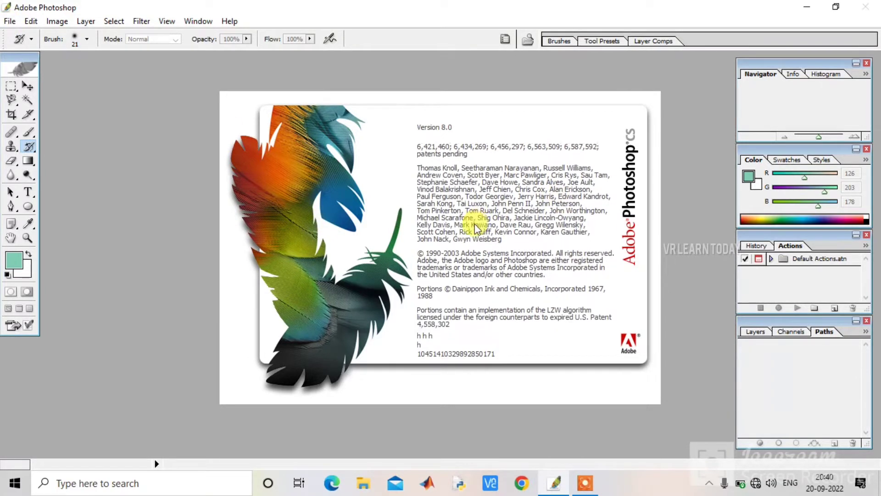
click(511, 236)
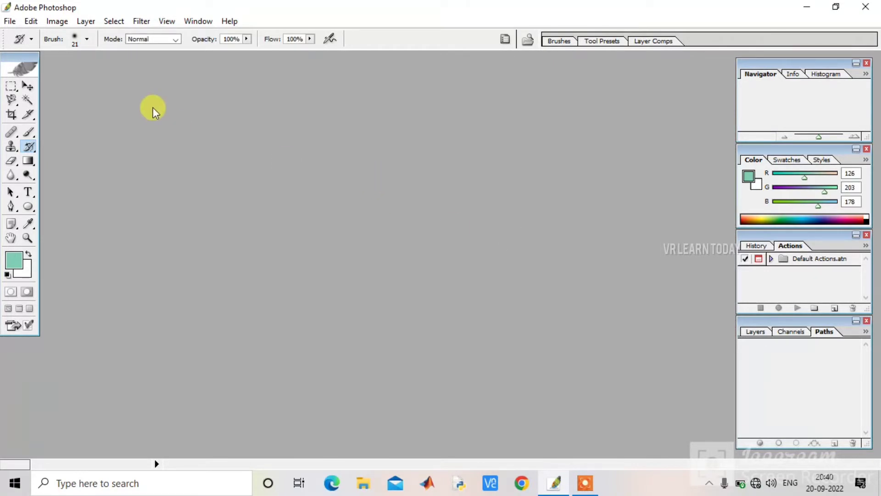
- Start a new document, browse the preset sizes and choose the Custom preset
click(10, 21)
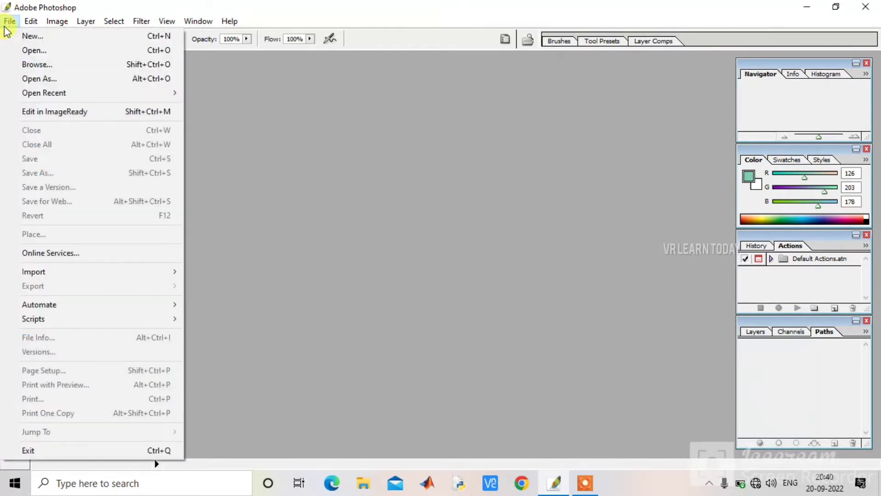
click(48, 37)
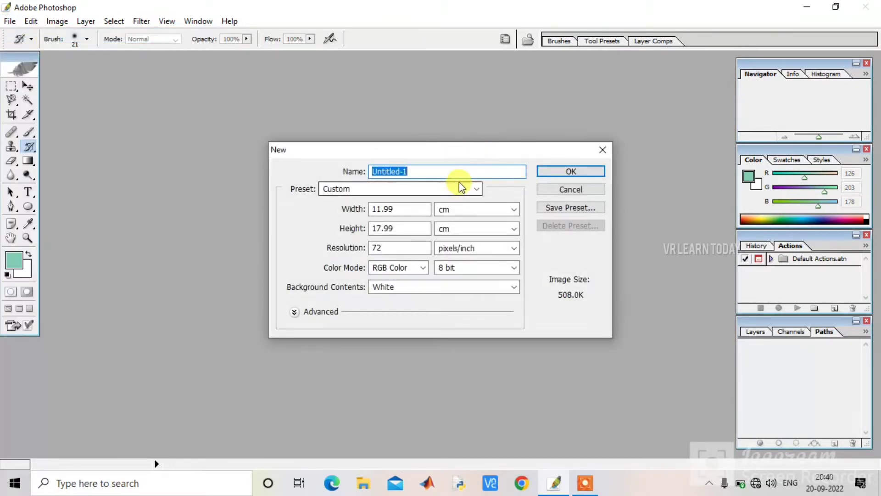
click(455, 188)
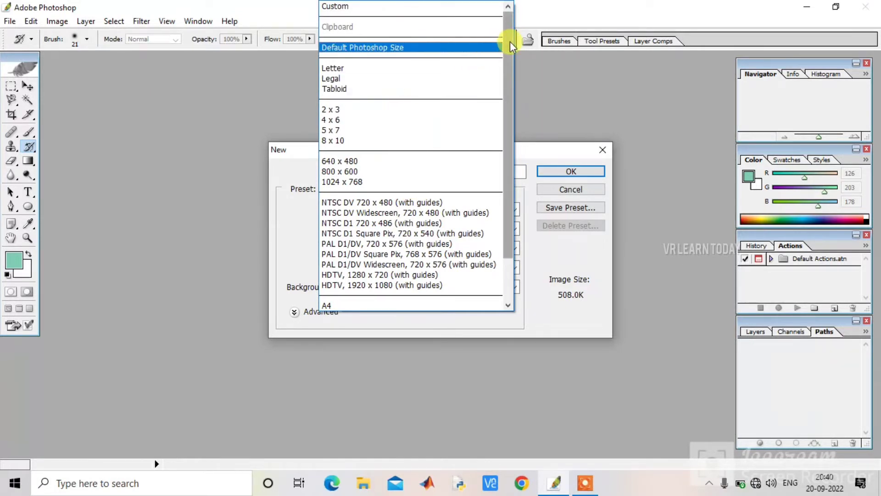
drag(510, 41, 510, 100)
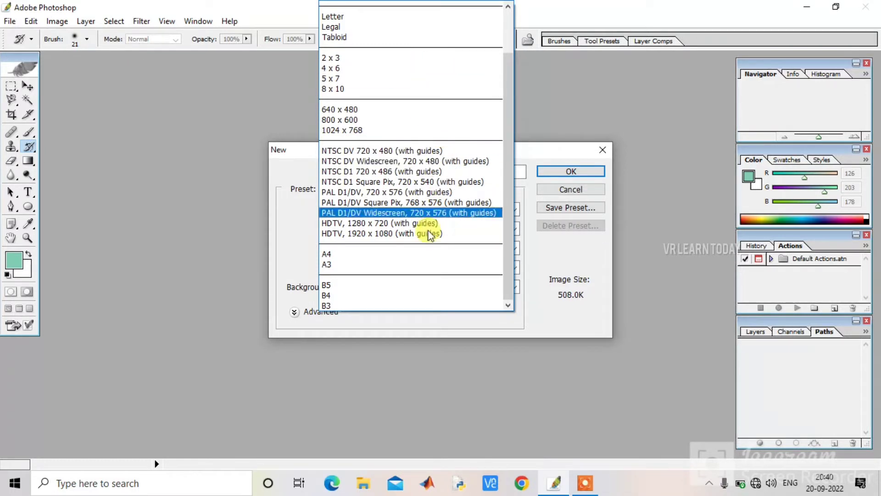
drag(511, 202, 505, 154)
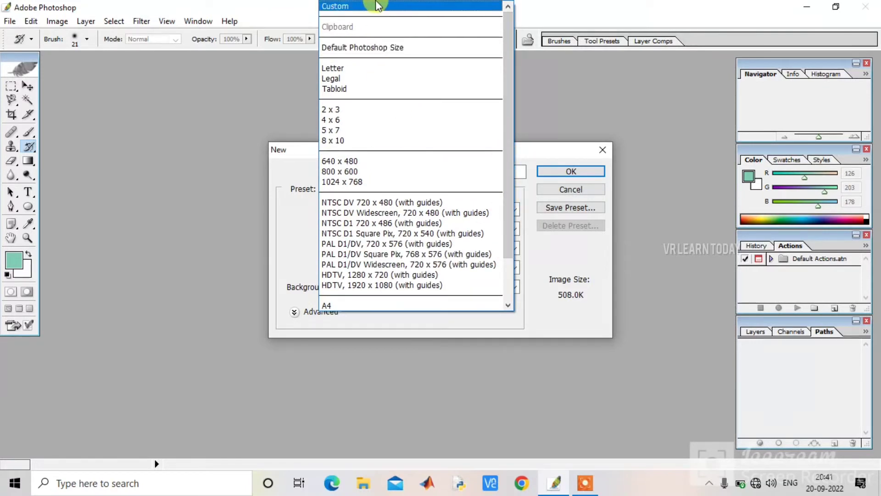
click(351, 7)
- Examine the new document's width, height and resolution fields and their available units
click(413, 203)
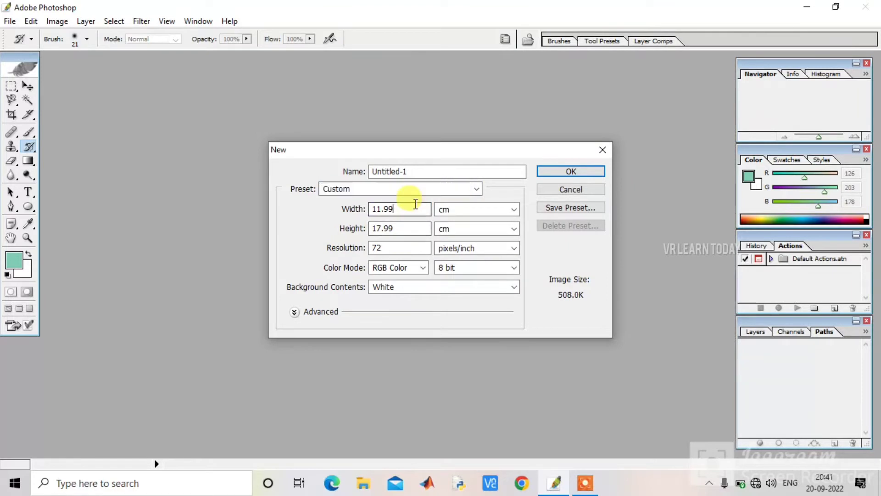
drag(413, 204, 369, 205)
drag(410, 231, 385, 234)
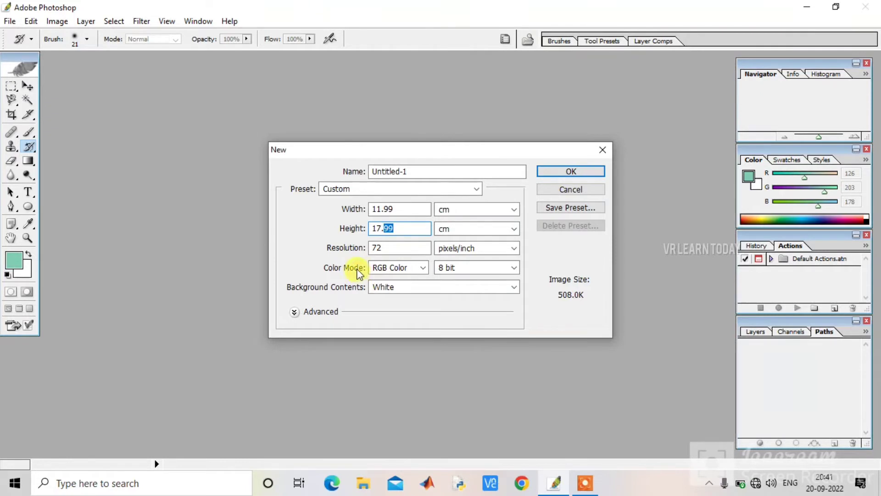
click(385, 249)
double_click(386, 249)
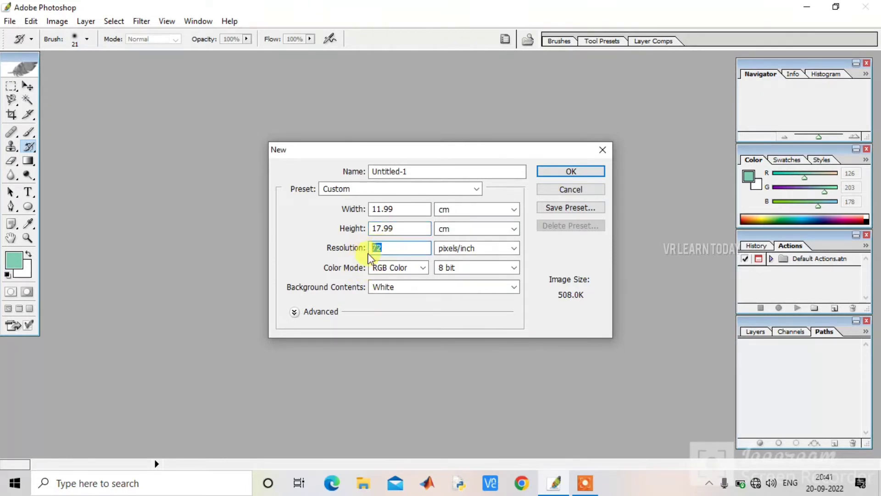
click(475, 255)
click(475, 257)
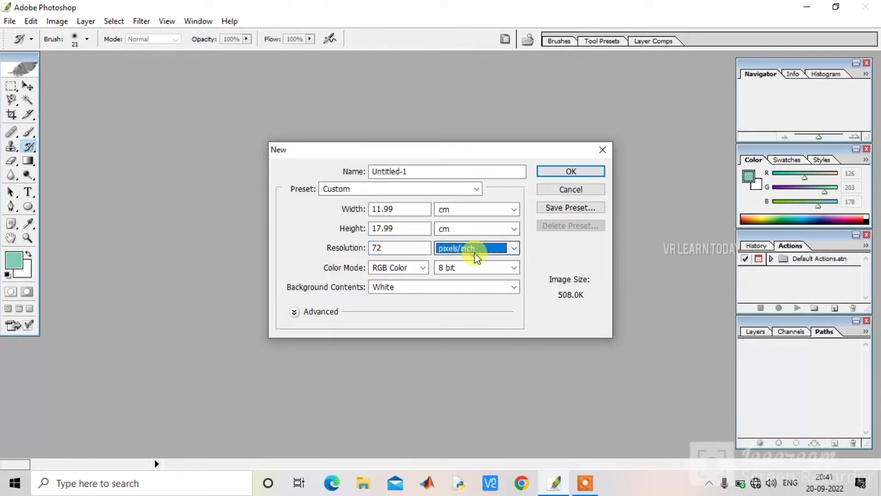
click(469, 229)
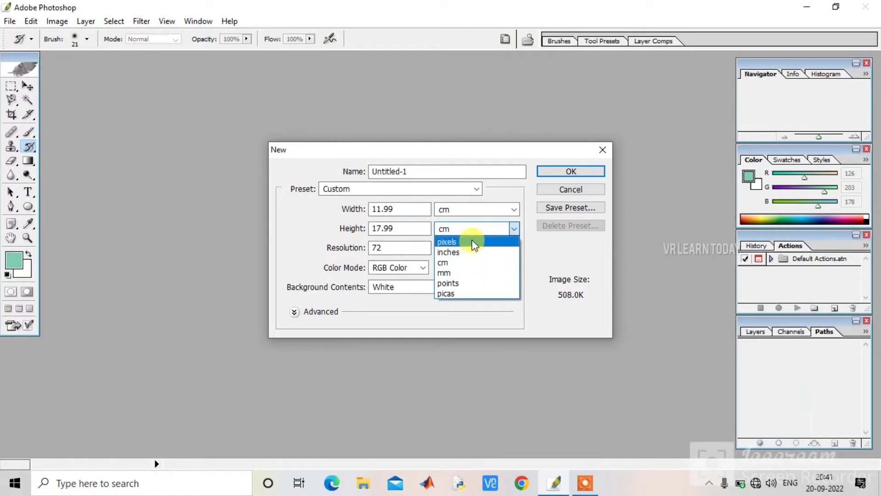
click(478, 210)
click(480, 210)
click(479, 209)
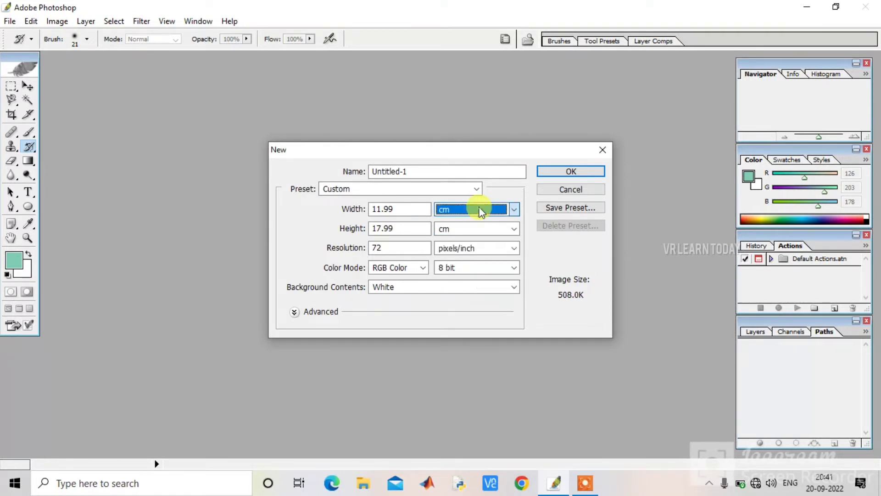
- Examine the color mode and bit depth options for the new document
click(422, 268)
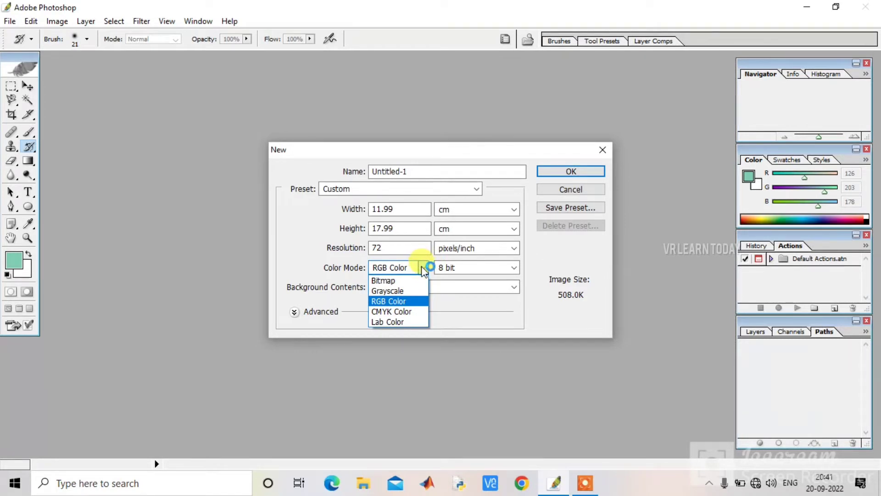
click(423, 269)
click(423, 269)
click(421, 268)
click(458, 265)
click(458, 266)
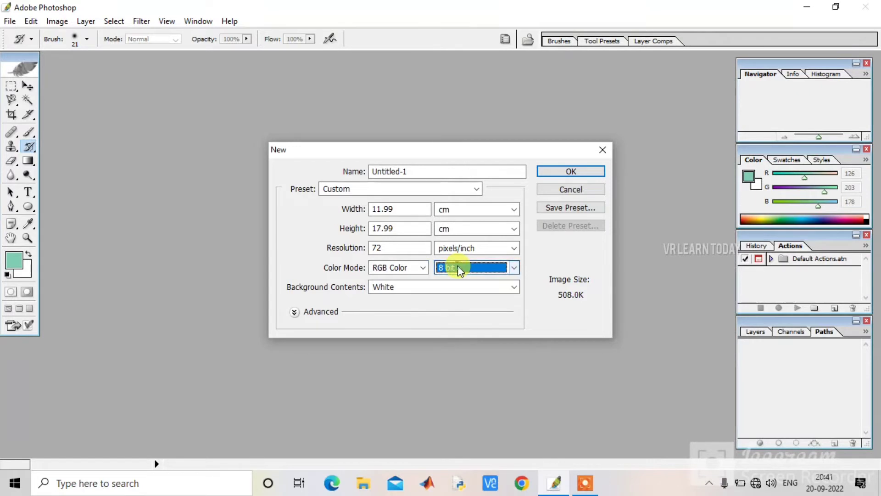
- Keep White as the background contents and create the 11.99 x 17.99 cm RGB document at 72 pixels/inch
click(434, 288)
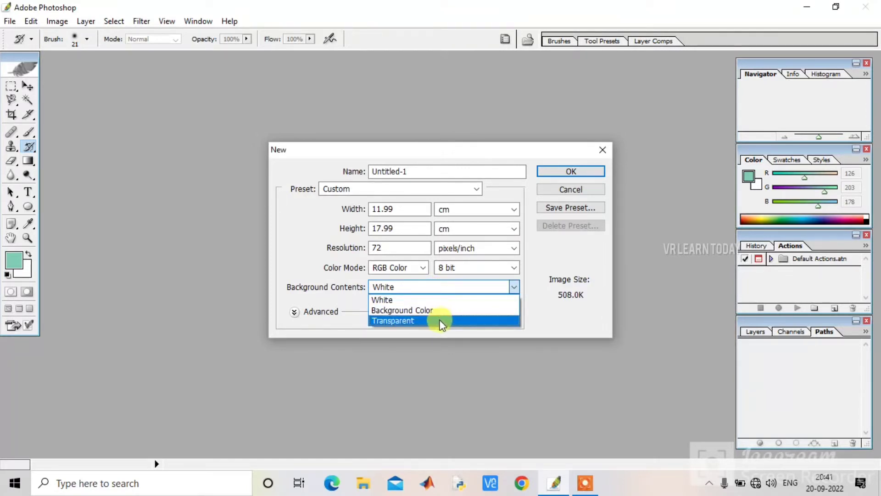
click(437, 285)
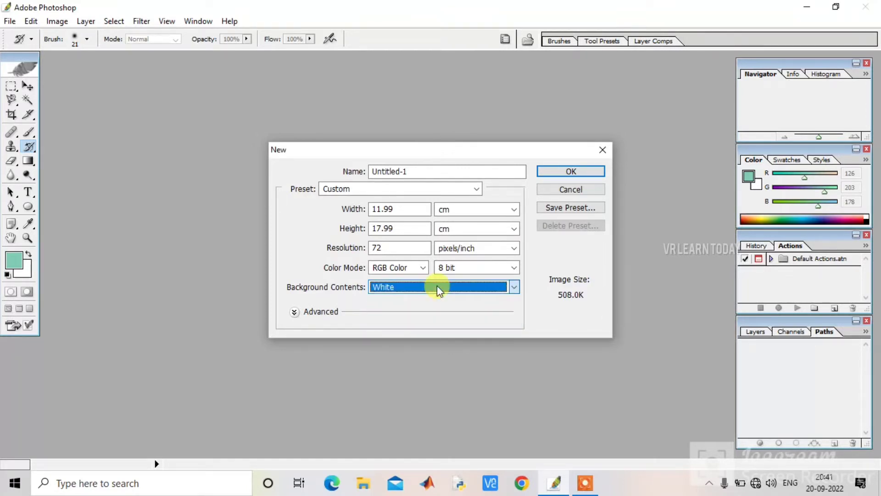
click(586, 169)
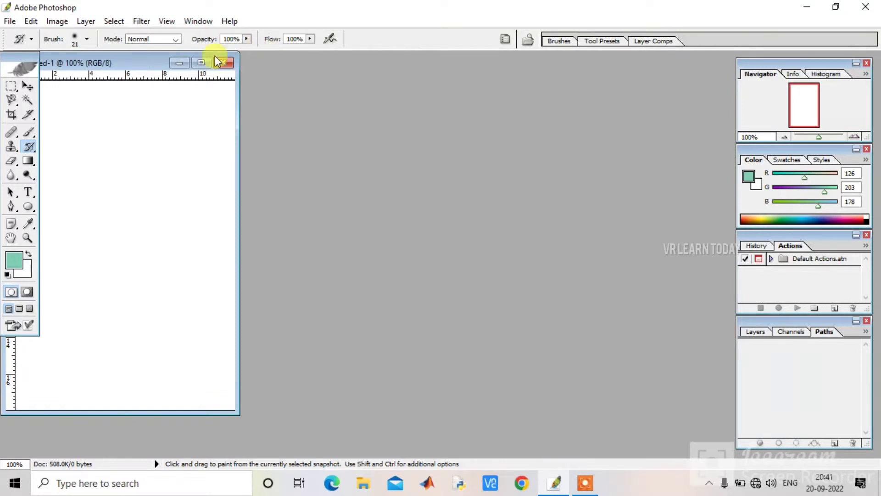
- Move the Untitled-1 window clear of the toolbox and duplicate the image as Untitled-1 copy
drag(126, 67, 230, 78)
click(10, 21)
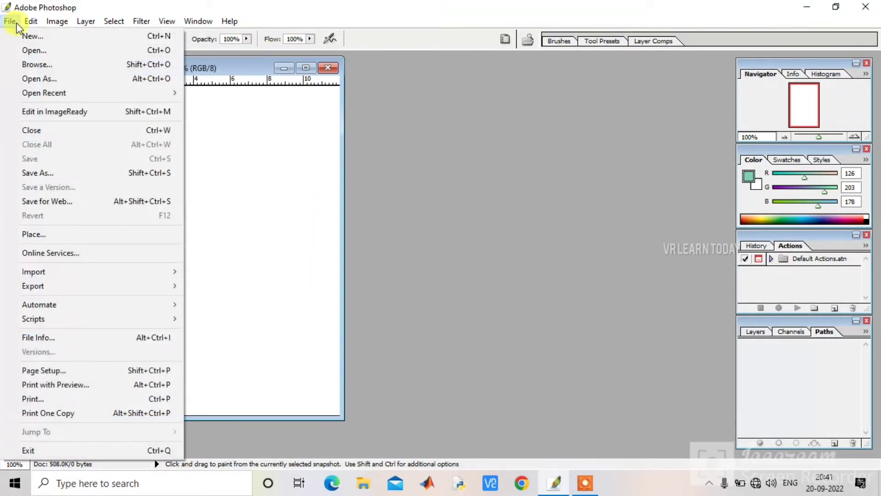
mouse_move(35, 21)
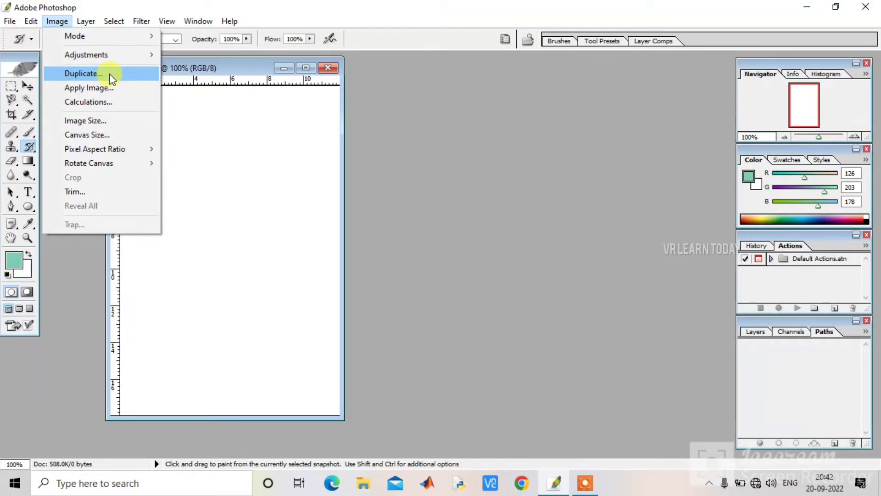
click(110, 76)
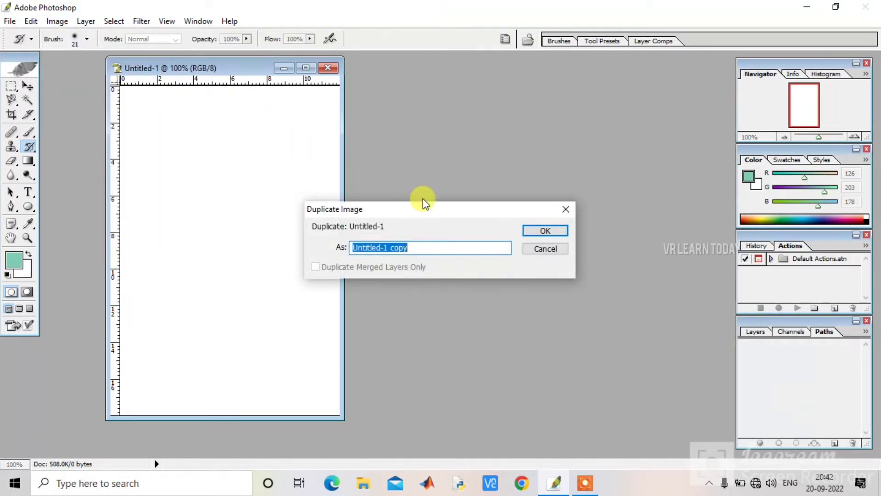
click(542, 230)
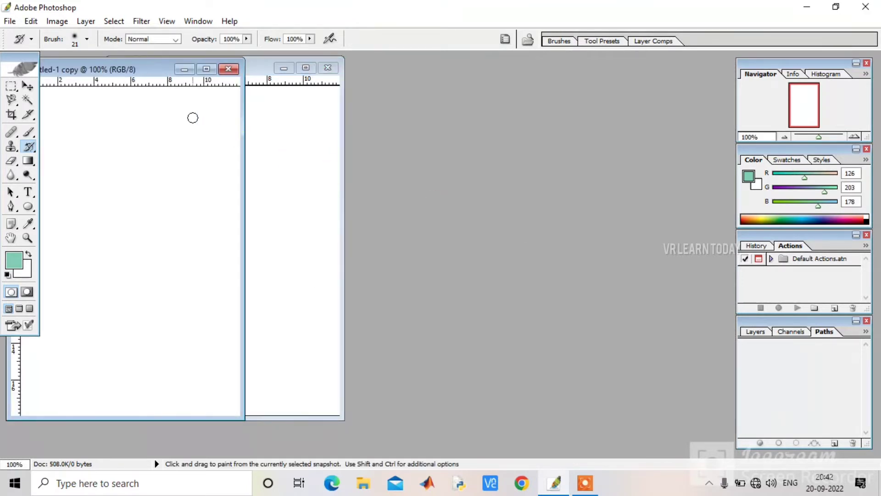
- Move the original Untitled-1 window further out from behind the duplicate and bring Untitled-1 copy back to the front
click(275, 64)
drag(255, 71, 303, 82)
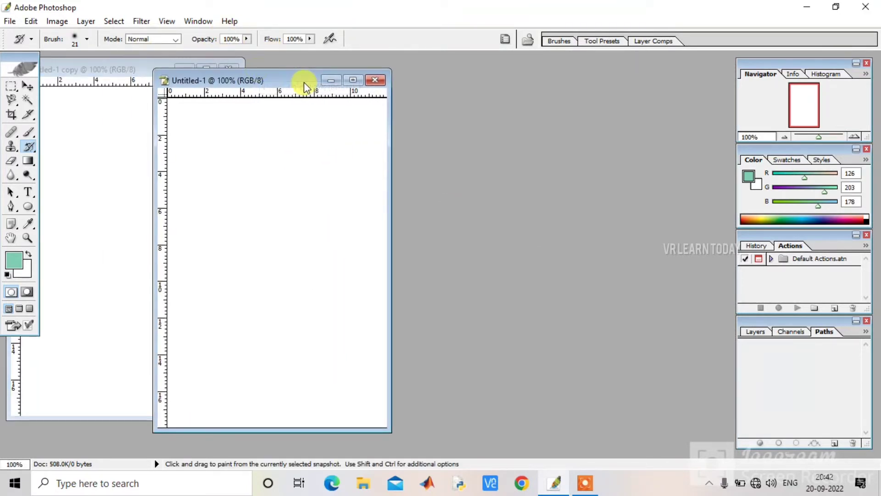
click(80, 59)
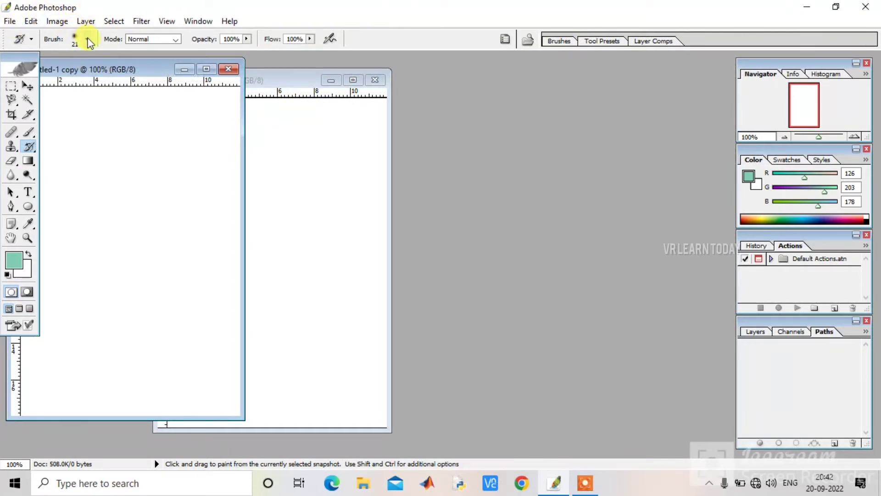
click(87, 22)
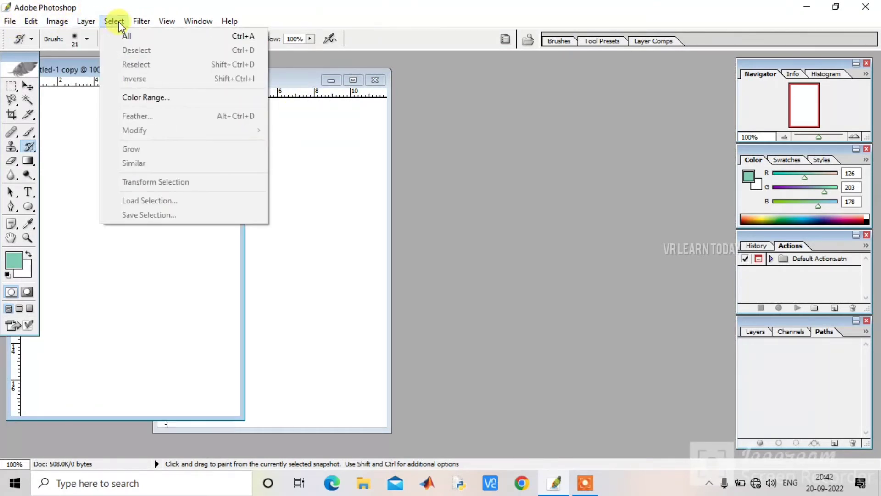
mouse_move(152, 22)
mouse_move(81, 24)
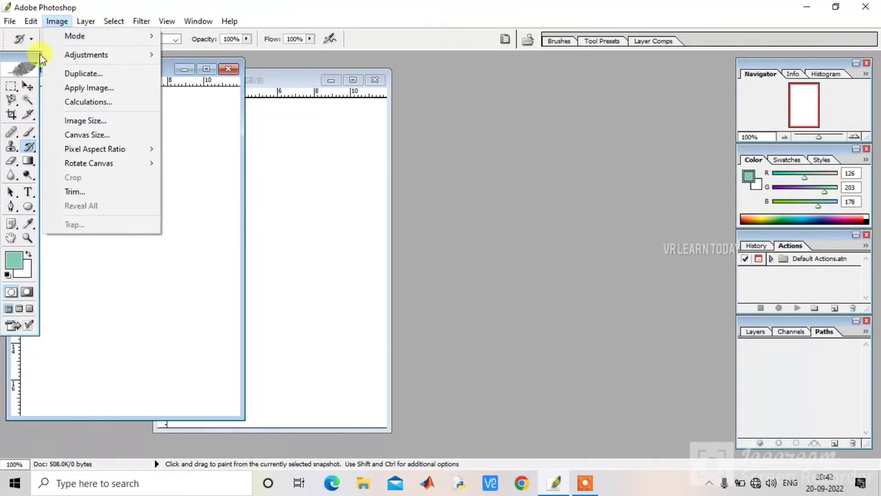
- Examine the options of the Rectangular Marquee, including its styles, and of the Move, Magnetic Lasso, Magic Wand, Crop and Slice tools
click(11, 90)
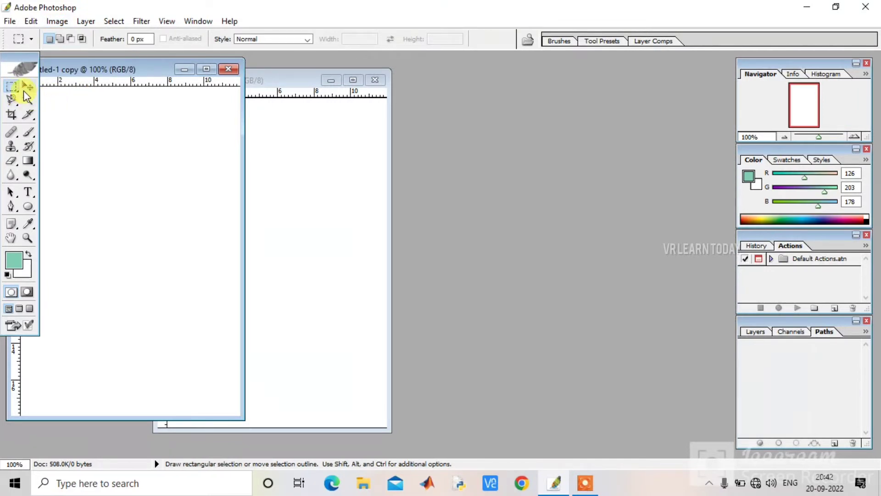
click(299, 42)
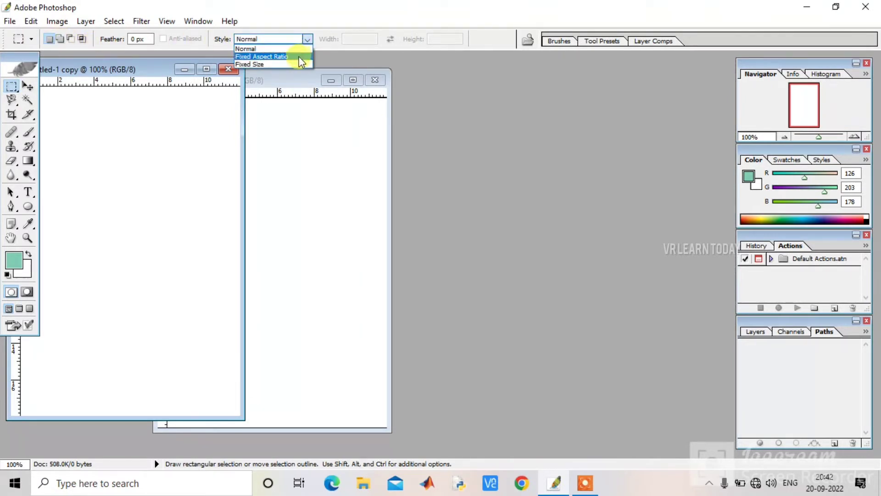
click(25, 87)
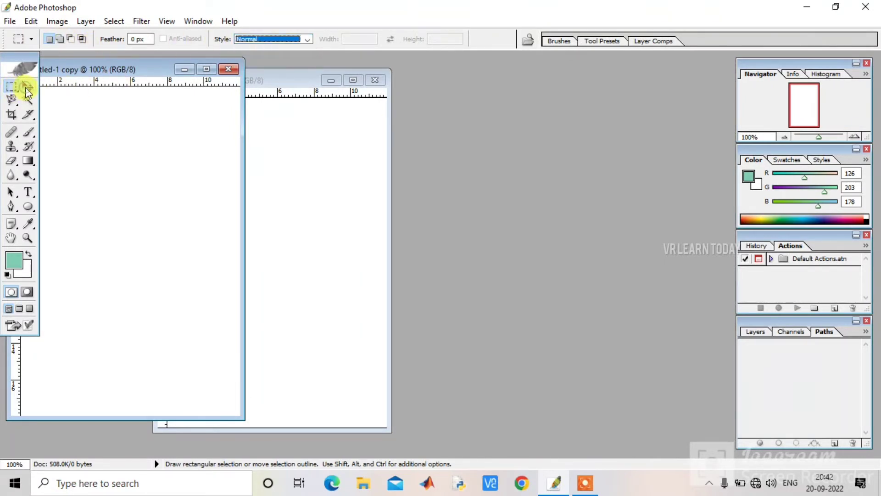
click(26, 87)
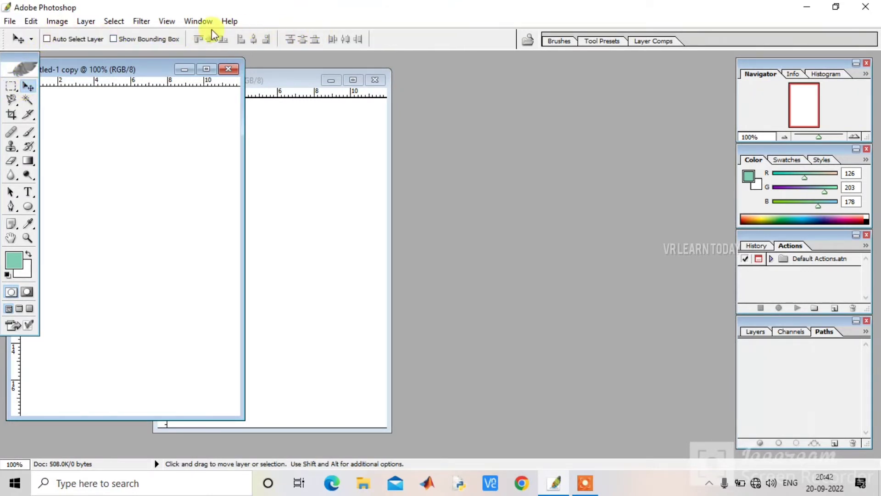
click(11, 101)
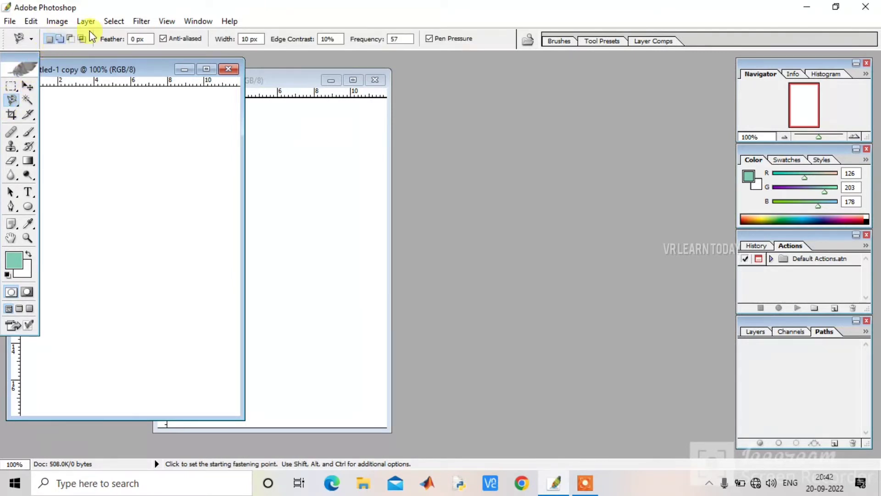
click(27, 99)
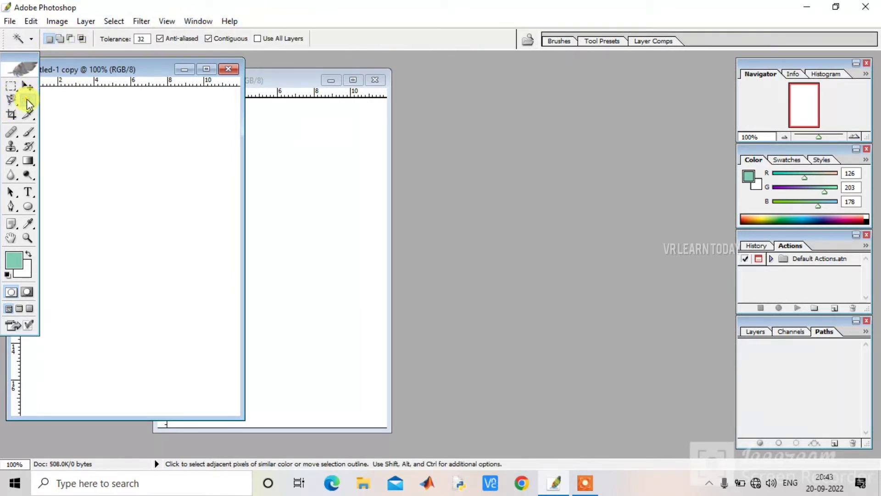
click(17, 115)
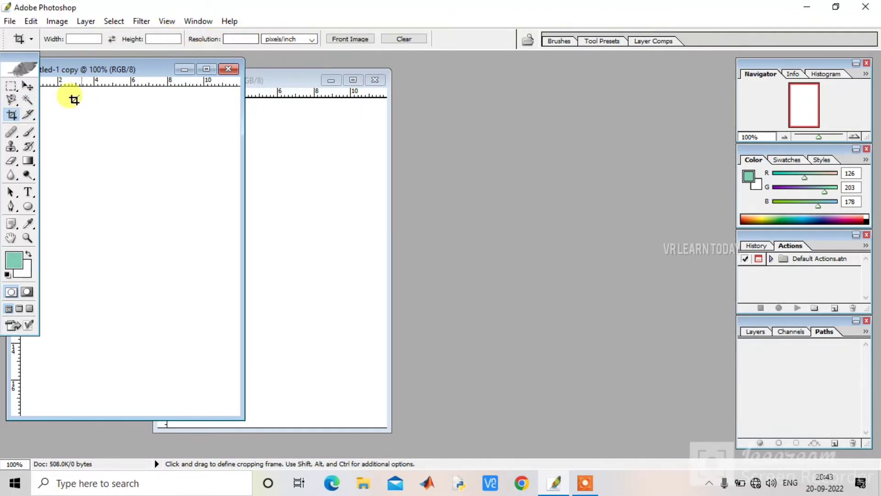
click(25, 118)
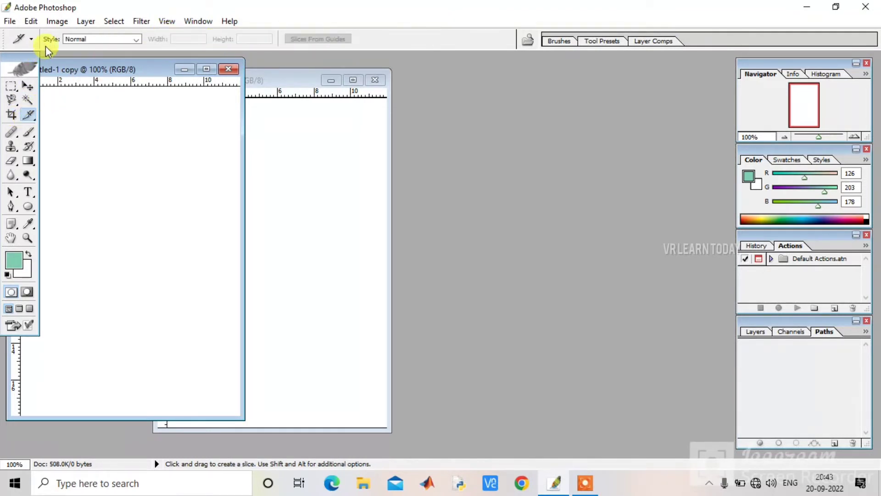
- Examine the options of the Healing Brush, Brush, Clone Stamp and History Brush tools
click(12, 134)
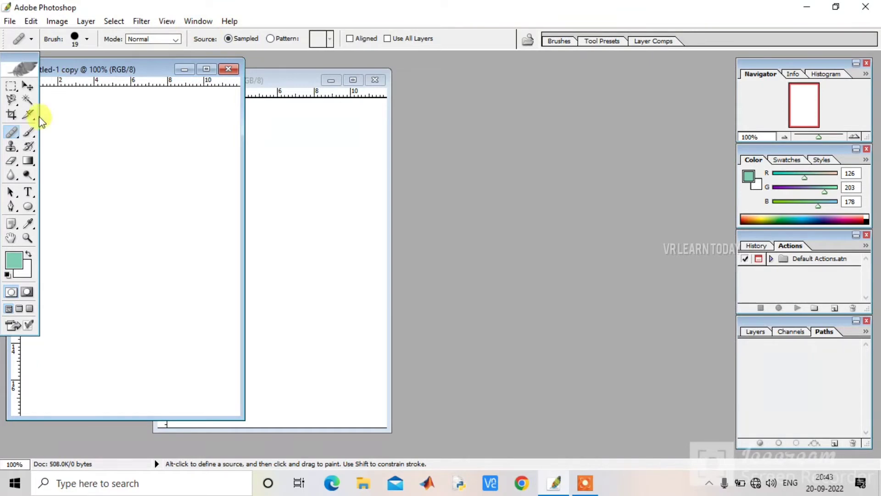
click(29, 132)
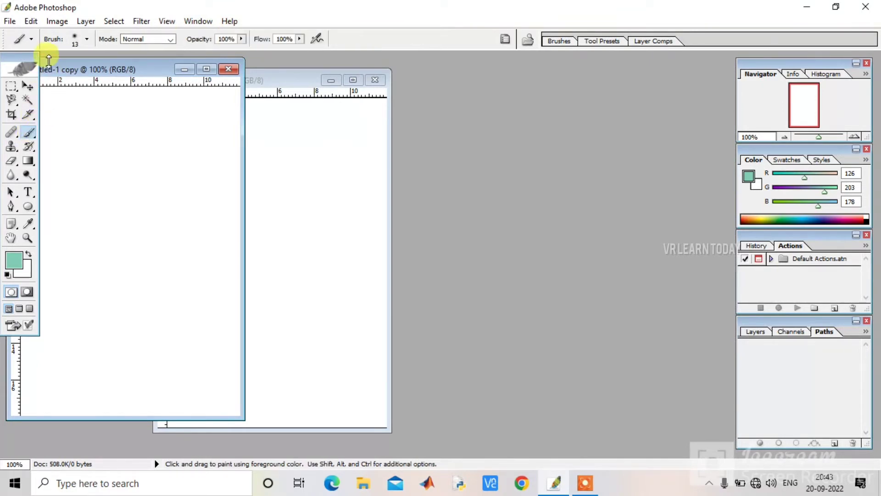
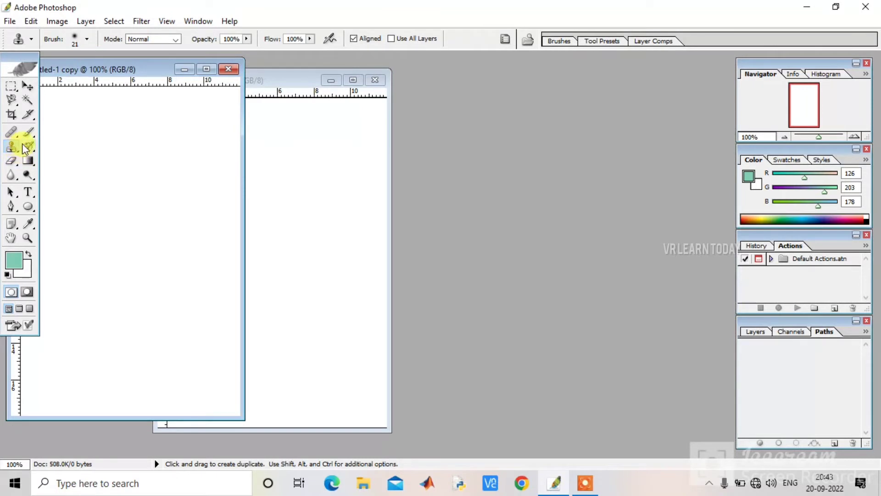
click(32, 146)
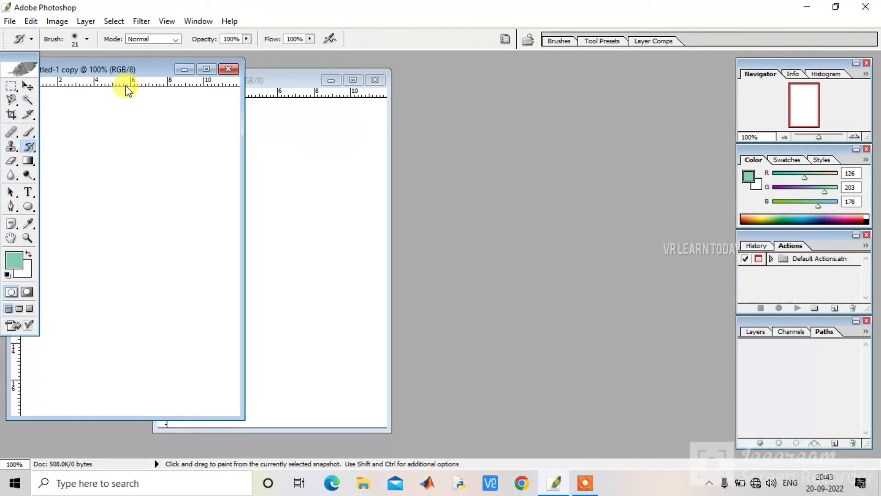
- Give the Eraser tool the 29 px star brush tip from the brush presets
click(11, 161)
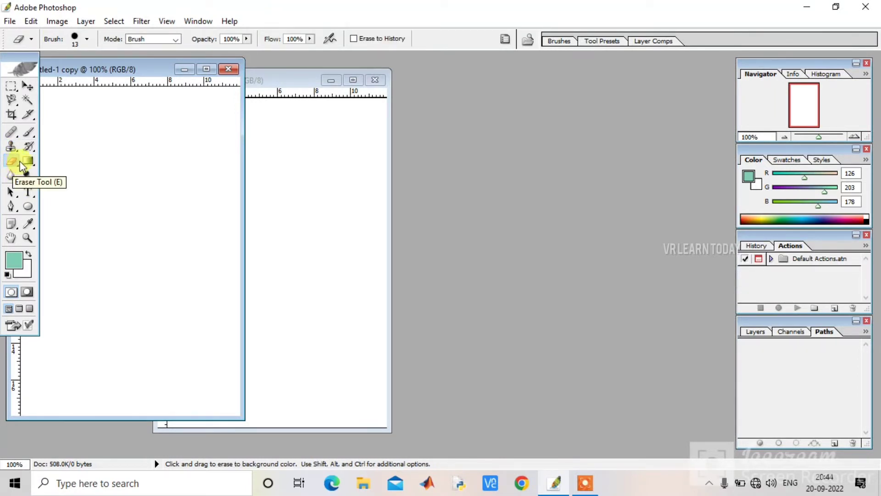
click(87, 39)
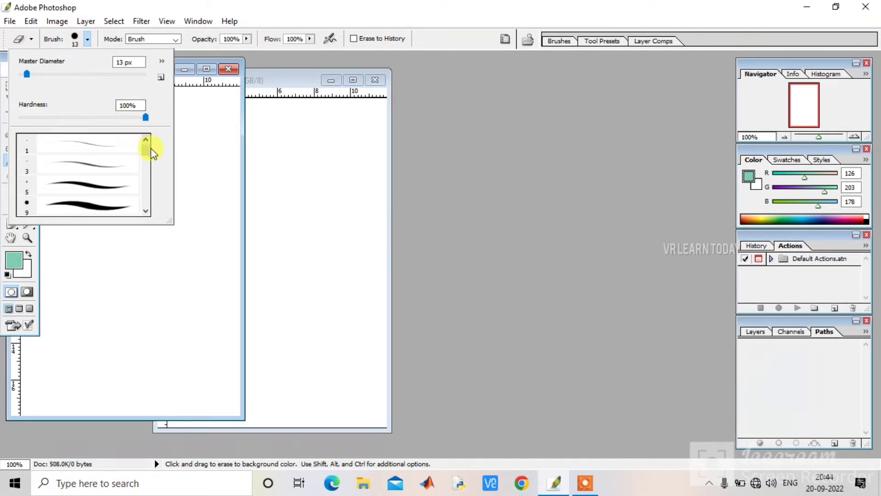
mouse_move(145, 148)
mouse_down()
mouse_move(161, 199)
mouse_move(165, 188)
mouse_up()
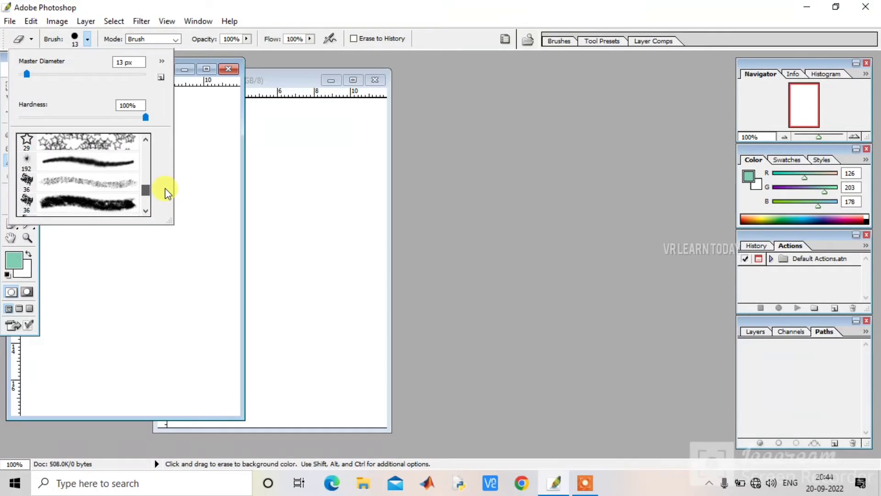
click(107, 141)
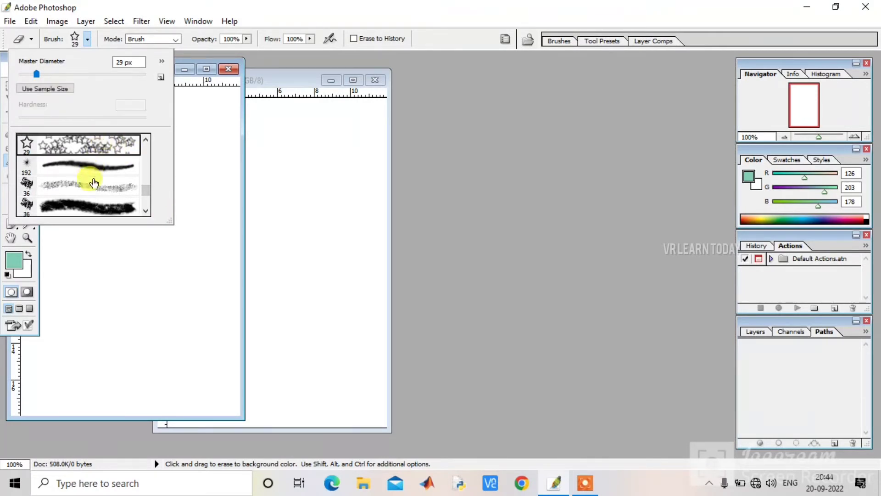
click(118, 281)
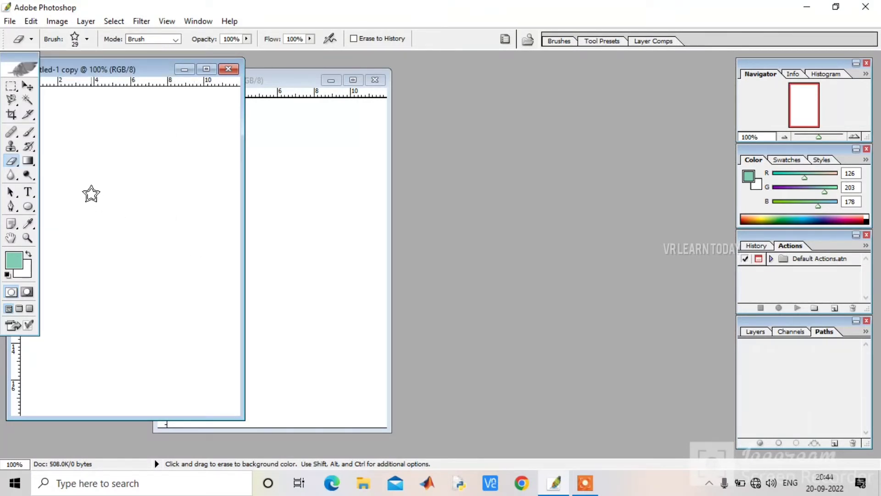
- Set the foreground color to the near-black shade #0E1714
click(15, 260)
drag(325, 285, 350, 314)
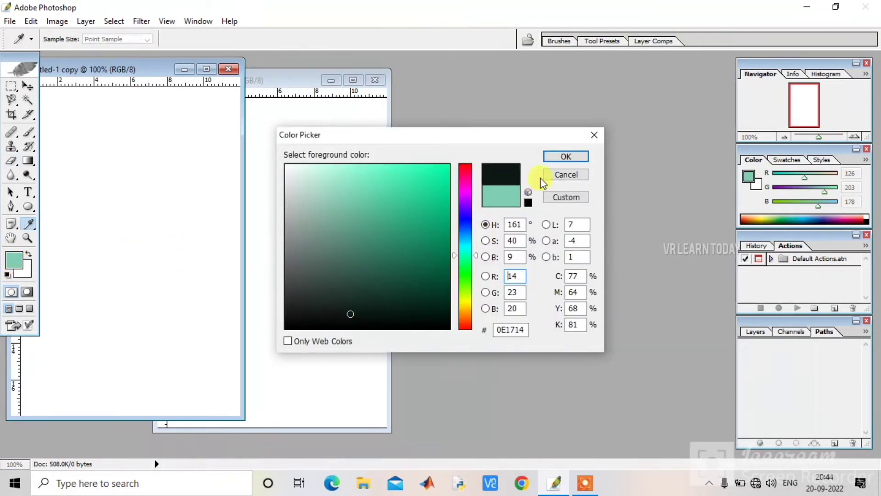
click(568, 156)
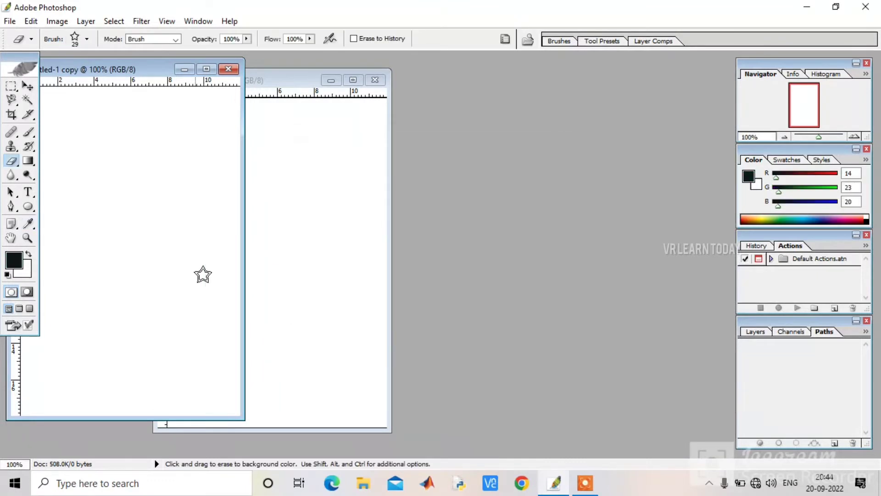
- Set the background color to the dark red #9F3737
click(24, 274)
click(392, 226)
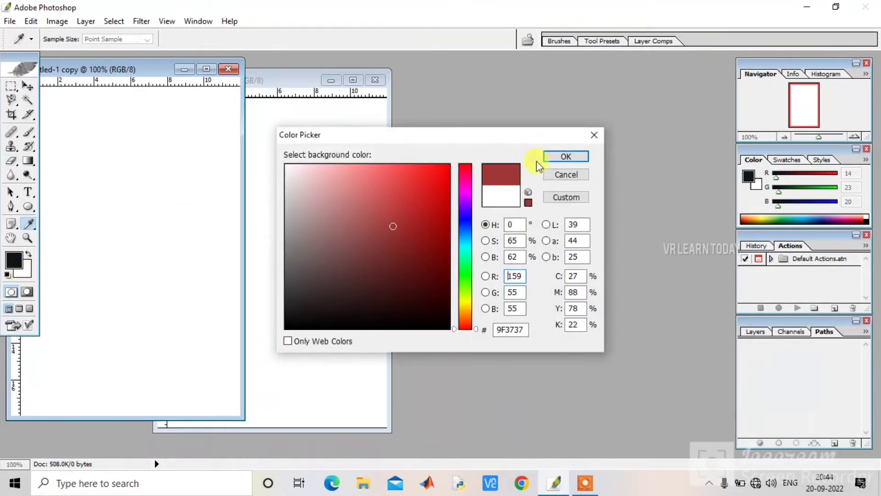
click(576, 159)
key(e)
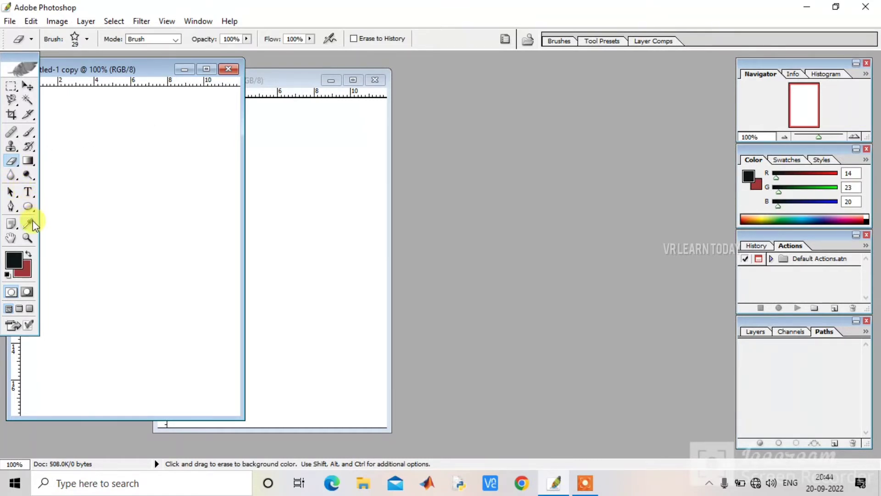
- Check the Ellipse shape tool's options, then switch the marquee tool to the Elliptical Marquee
click(29, 207)
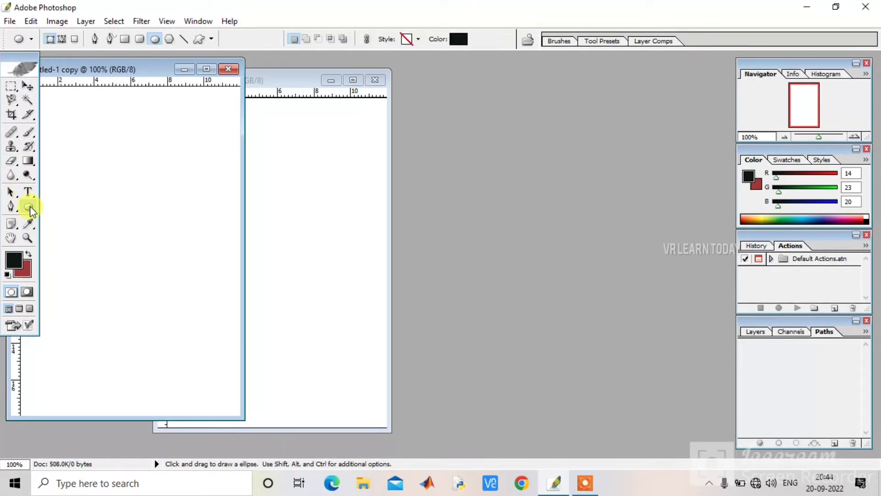
click(13, 94)
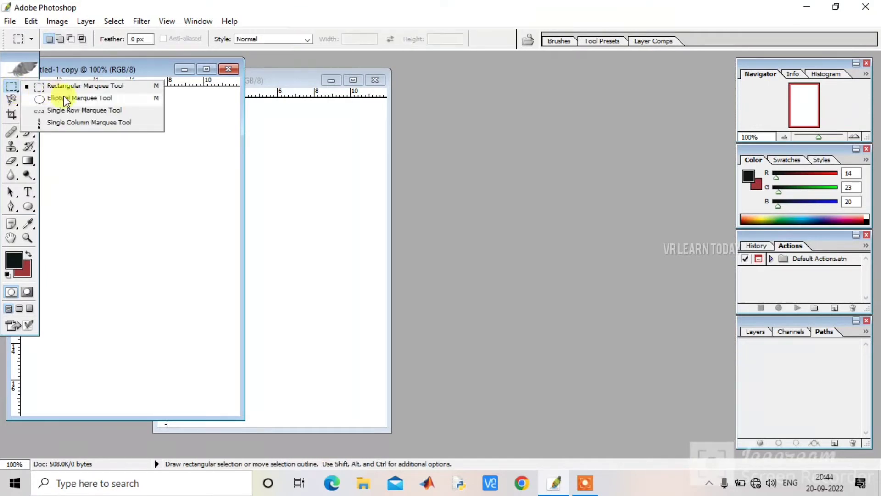
click(92, 100)
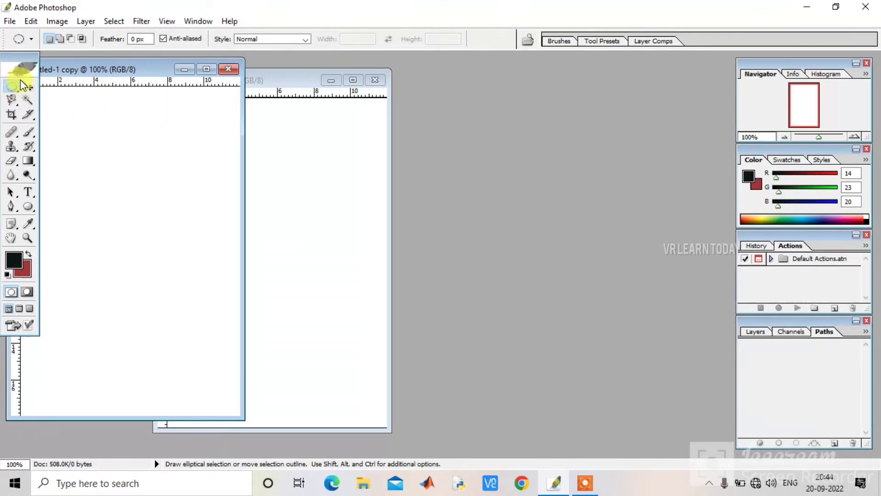
- Draw a closed irregular selection with the Magnetic Lasso in the upper half of Untitled-1 copy
click(13, 106)
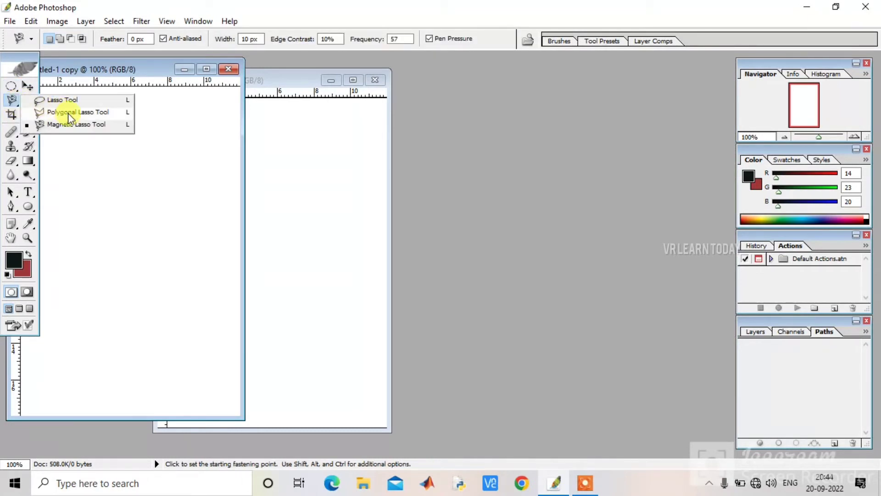
click(74, 157)
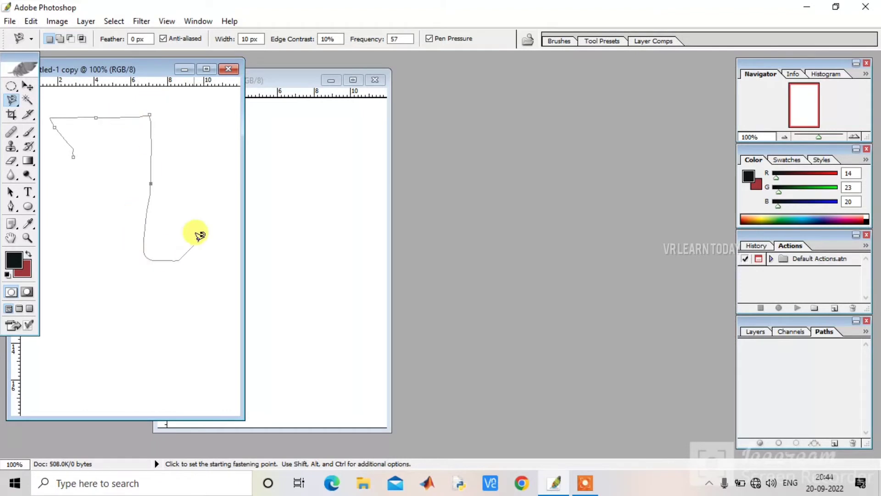
double_click(149, 185)
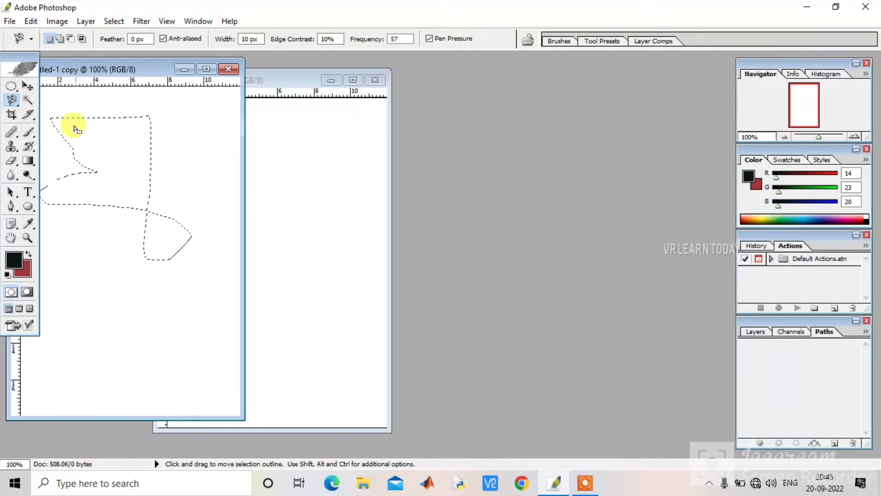
- Look at the tool variants grouped with the Slice Tool and the Healing Brush Tool
click(33, 120)
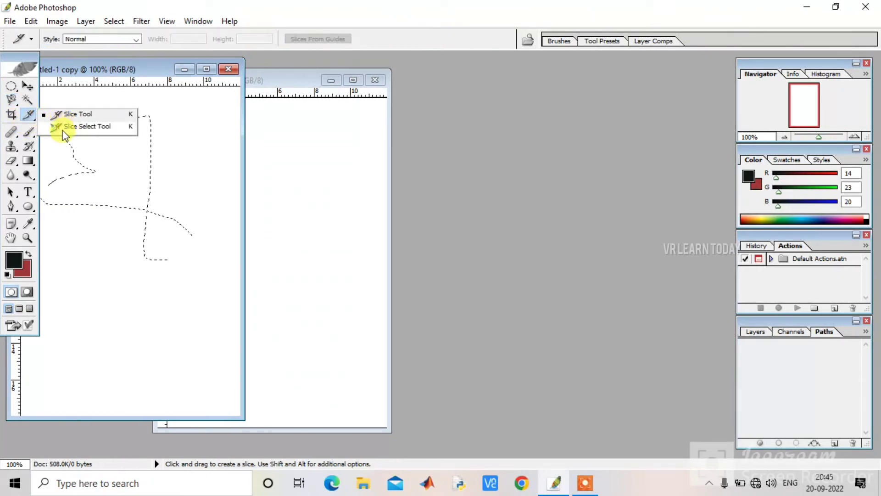
click(7, 137)
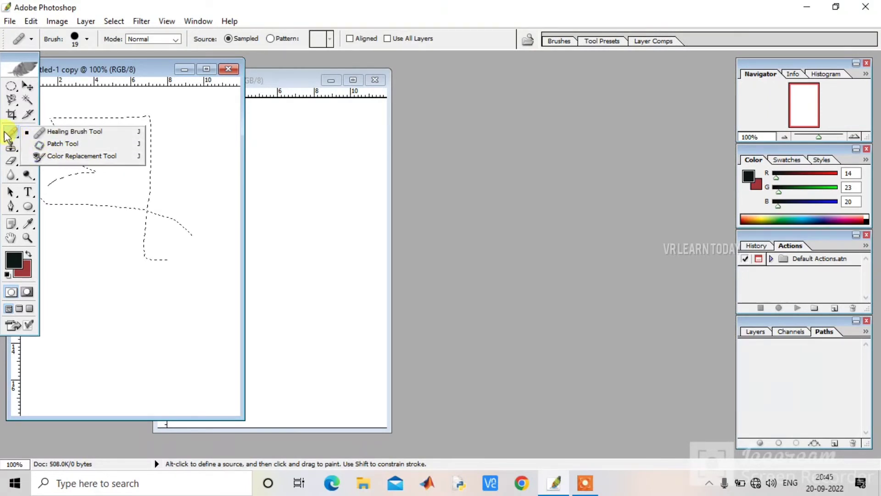
- Fill the irregular selection in Untitled-1 copy with near-black stars using the Brush tool's 29 px star brush
click(28, 131)
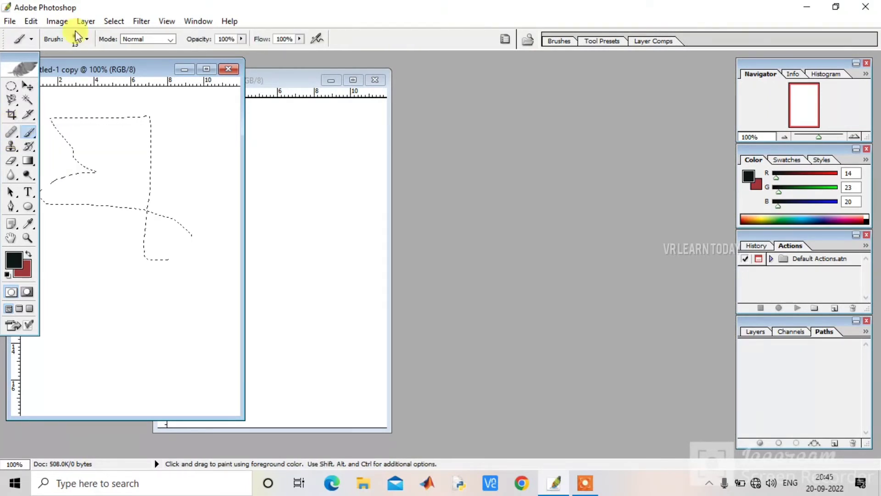
click(77, 37)
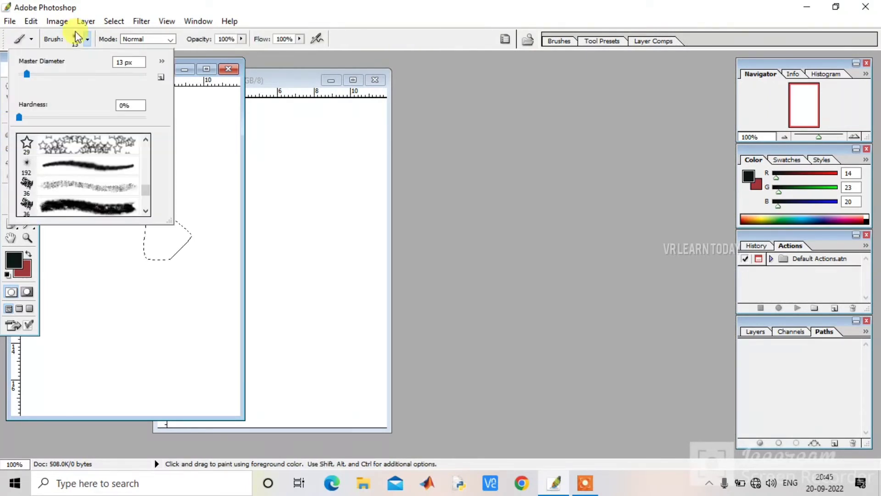
click(73, 146)
click(112, 283)
mouse_move(151, 245)
mouse_down()
mouse_move(135, 184)
mouse_move(52, 181)
mouse_move(55, 204)
mouse_move(113, 210)
mouse_move(88, 143)
mouse_move(59, 130)
mouse_move(133, 186)
mouse_up()
mouse_move(174, 128)
mouse_down()
mouse_move(98, 202)
mouse_move(95, 232)
mouse_up()
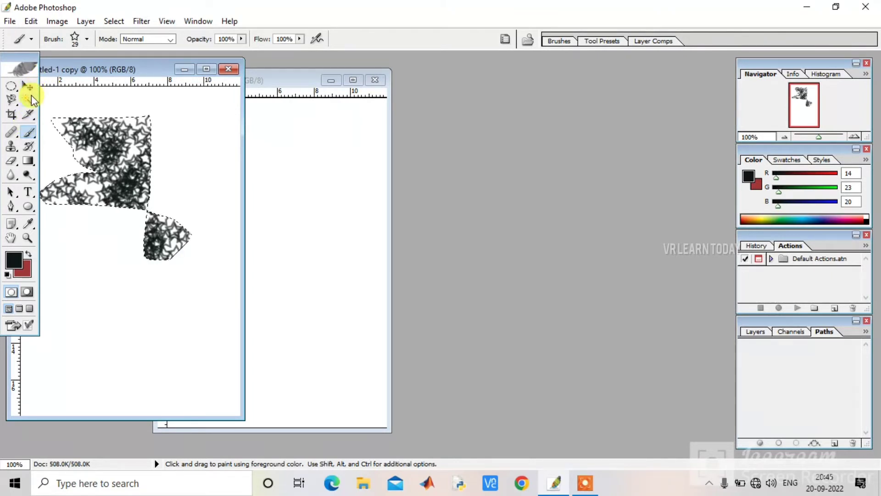
- Deselect and crop Untitled-1 copy to a rectangle around the painted stars, cutting away the empty lower and outer areas
click(12, 114)
click(50, 114)
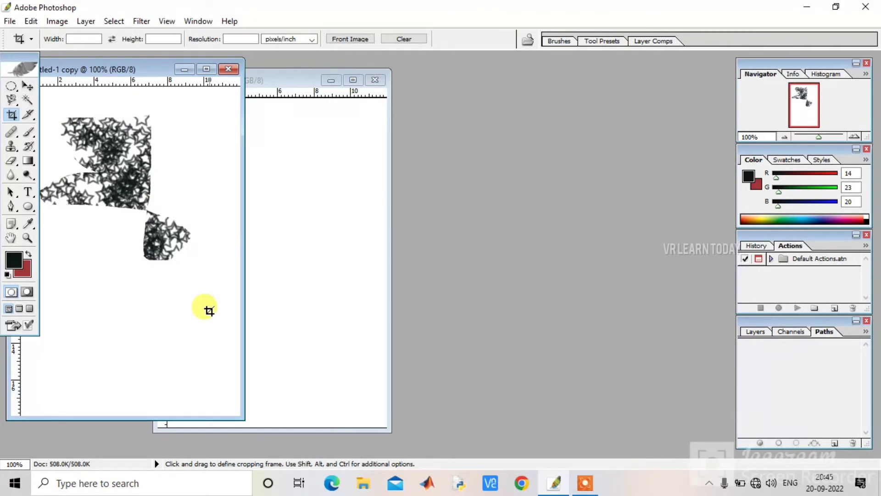
drag(182, 294, 36, 100)
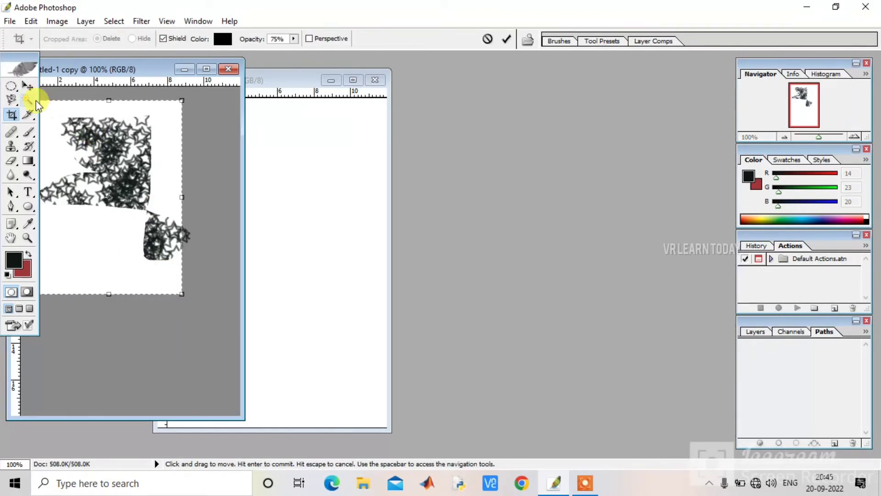
click(11, 160)
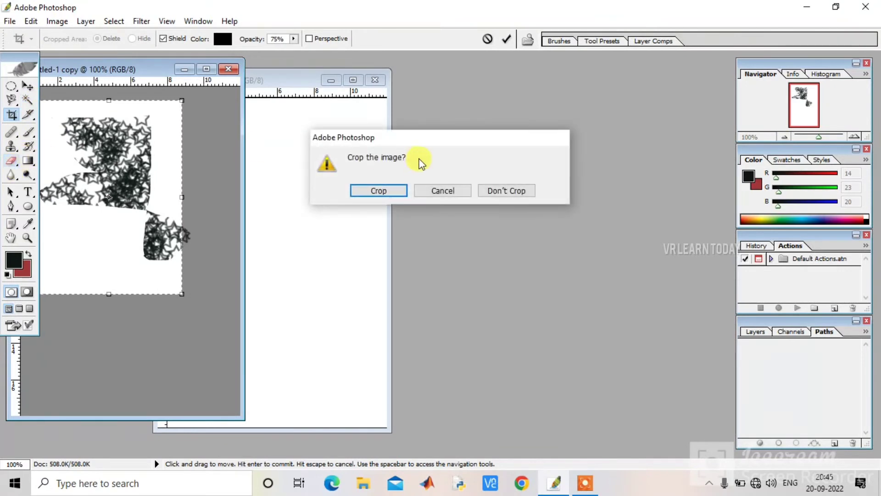
click(379, 191)
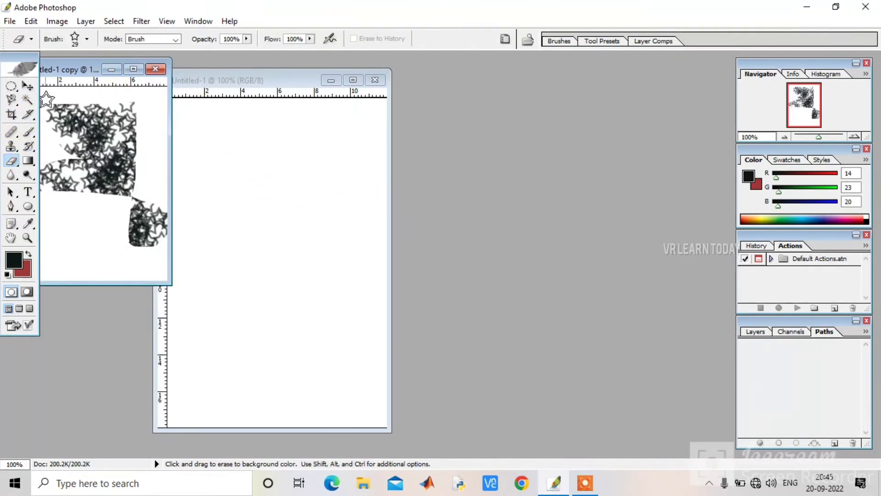
- Erase a curved trail of dark red stars across Untitled-1 with the 29 px star brush
click(206, 156)
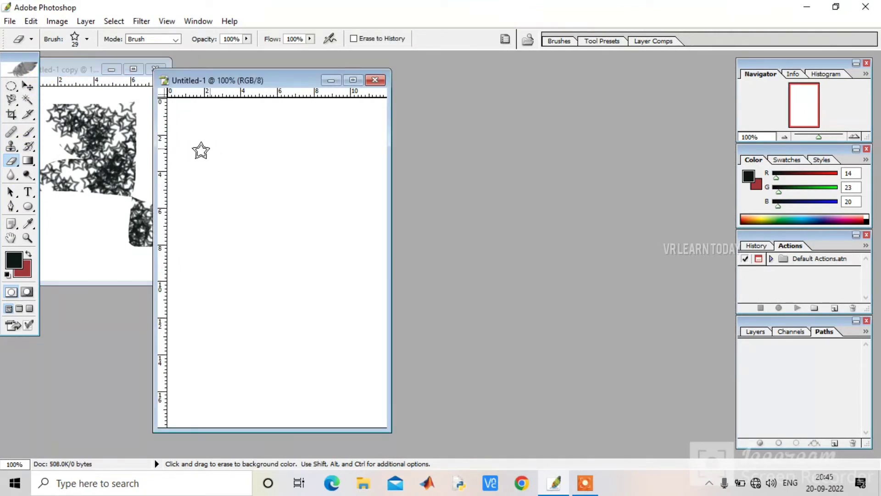
mouse_move(218, 150)
mouse_down()
mouse_move(301, 158)
mouse_move(336, 199)
mouse_move(355, 279)
mouse_move(330, 351)
mouse_up()
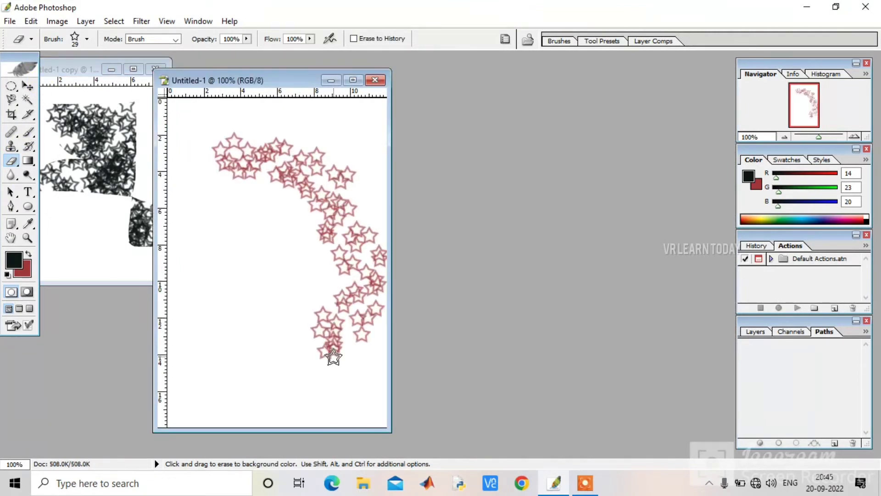
- Set the background color to blue #293EBE and erase a trail of blue stars beside the red ones in Untitled-1
click(19, 272)
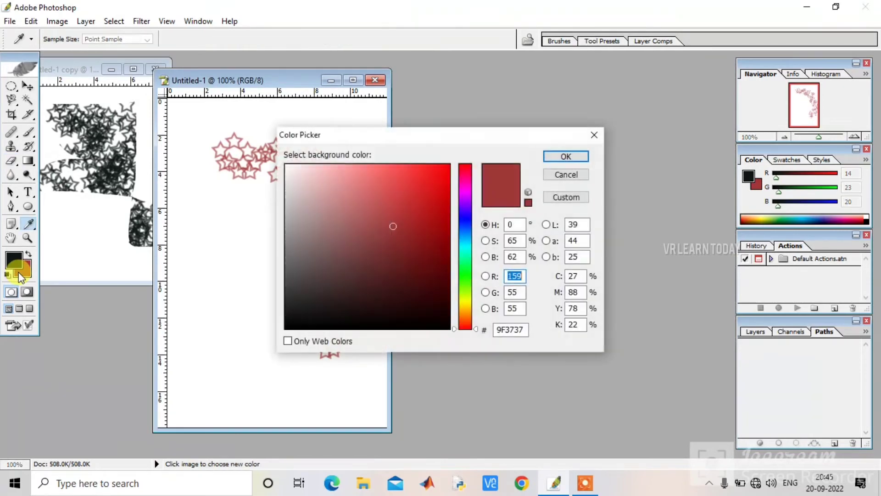
click(472, 223)
click(414, 206)
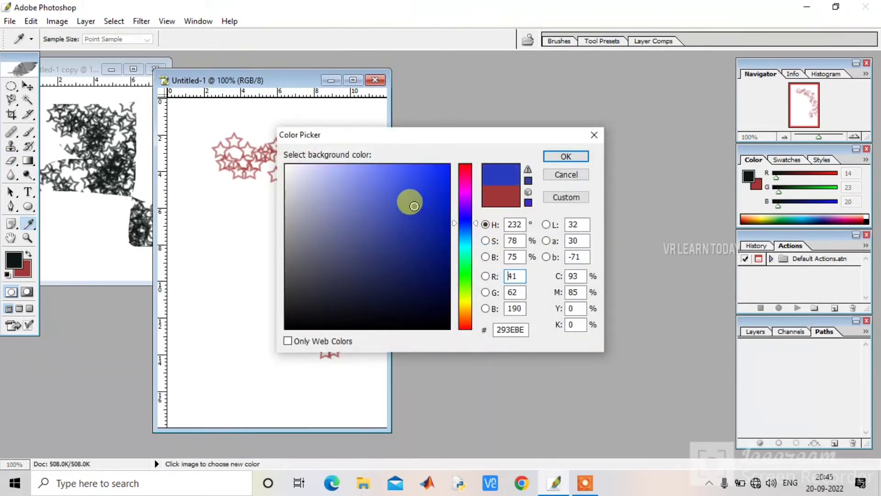
click(563, 155)
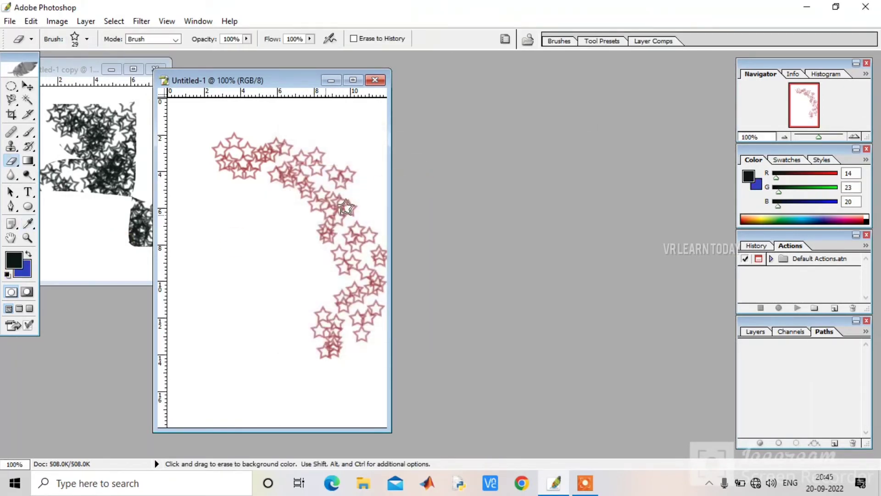
mouse_move(216, 214)
mouse_down()
mouse_move(275, 321)
mouse_move(307, 305)
mouse_up()
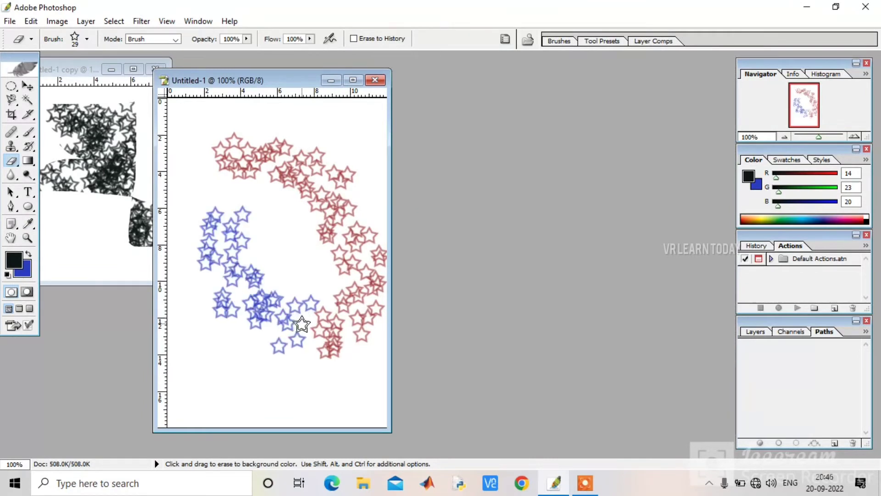
- Switch the Eraser to the 134 px grass brush and draw a row of blue grass along the lower part of Untitled-1
click(87, 39)
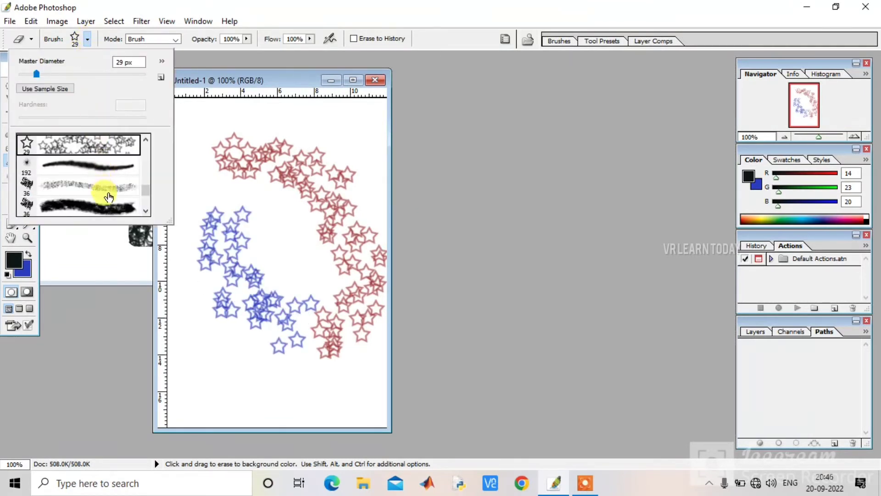
mouse_move(150, 192)
mouse_down()
mouse_move(149, 204)
mouse_move(148, 188)
mouse_up()
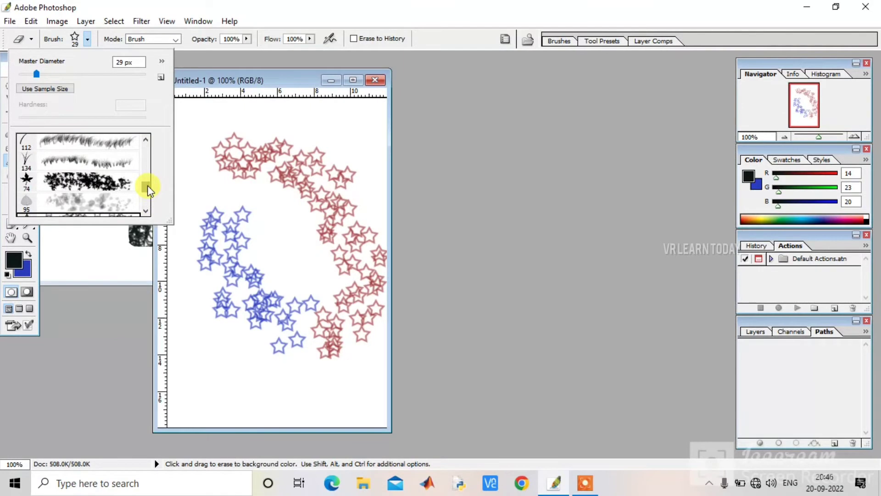
click(69, 162)
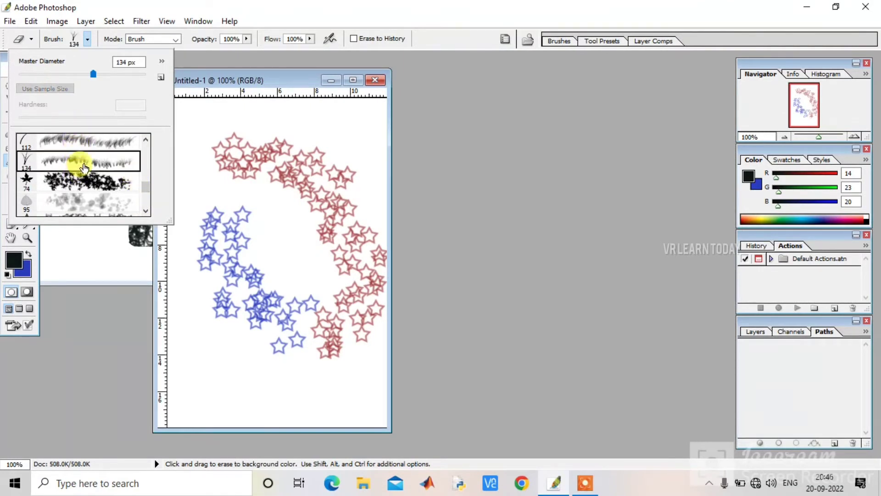
drag(218, 373, 353, 376)
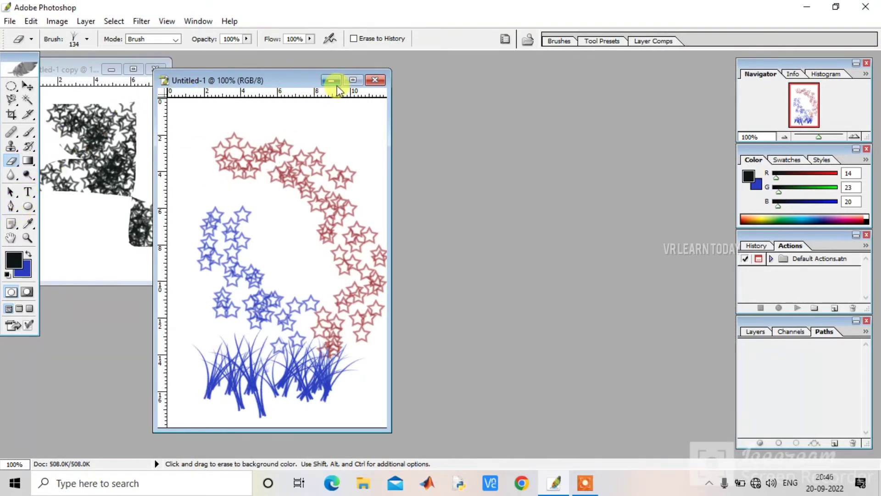
- Maximize the Untitled-1 window and undo all the star and grass strokes in it
click(353, 80)
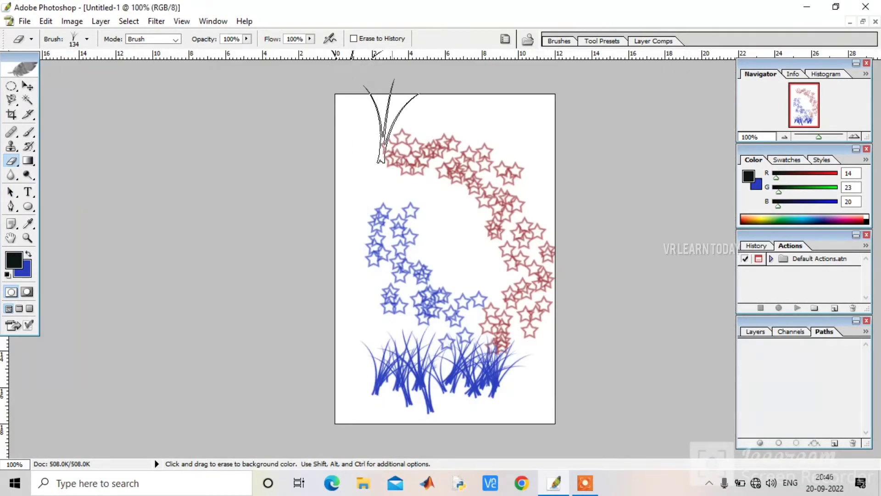
key(ctrl+alt+z)
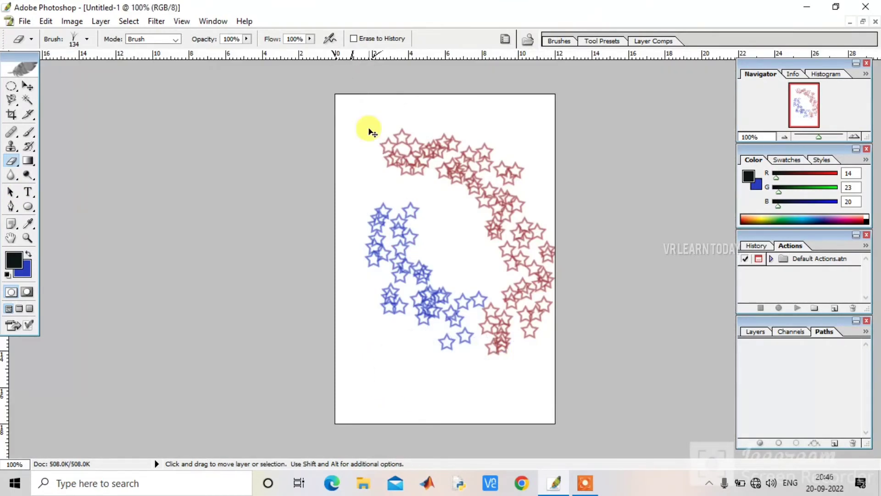
key(ctrl+alt+z)
key(ctrl+alt+z)
key(ctrl+alt+z)
- Set the background color to green #29BE37 and draw three rows of grass across the blank Untitled-1 with the Eraser
click(28, 270)
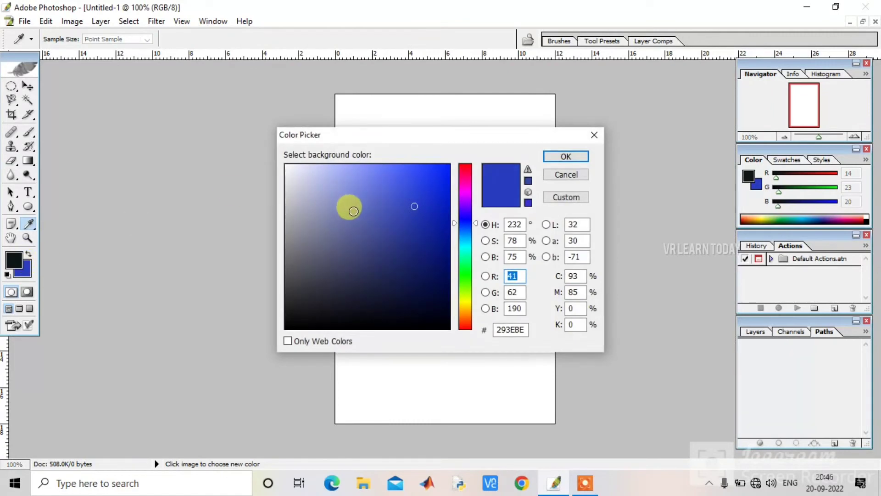
click(471, 272)
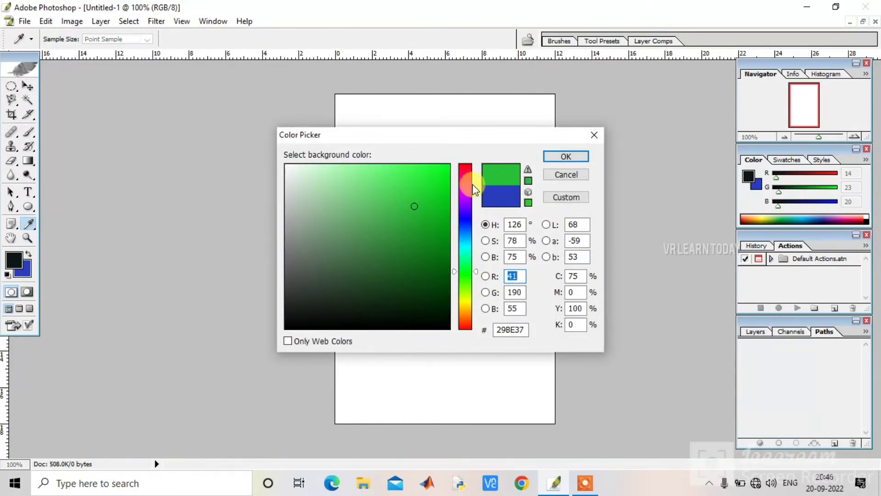
click(566, 156)
key(e)
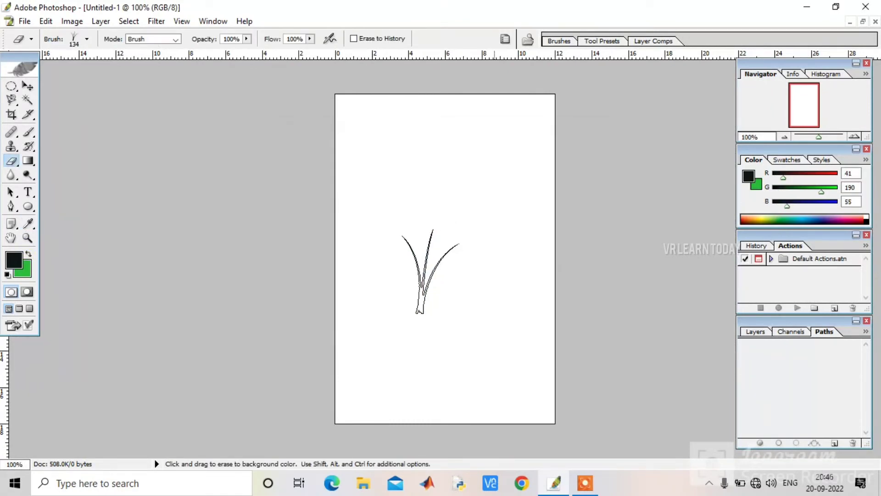
mouse_move(366, 297)
mouse_down()
mouse_move(413, 306)
mouse_move(523, 299)
mouse_up()
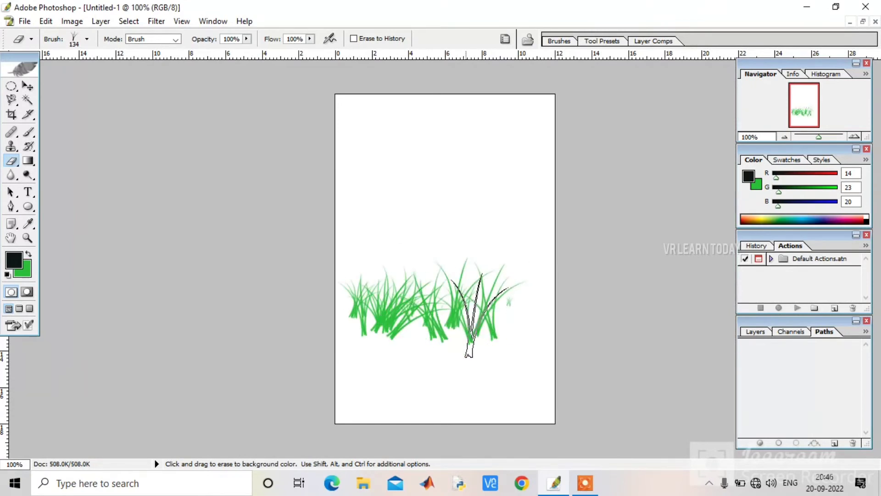
mouse_move(369, 354)
mouse_down()
mouse_move(448, 361)
mouse_move(558, 347)
mouse_up()
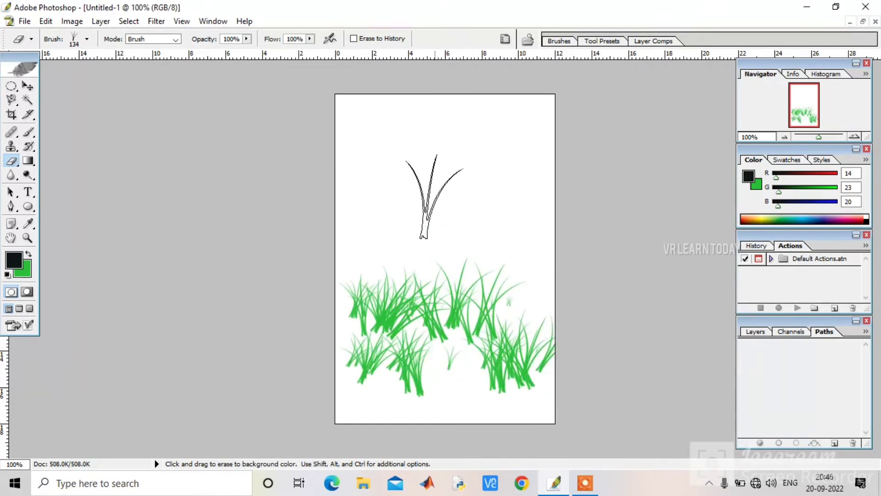
drag(394, 174, 528, 229)
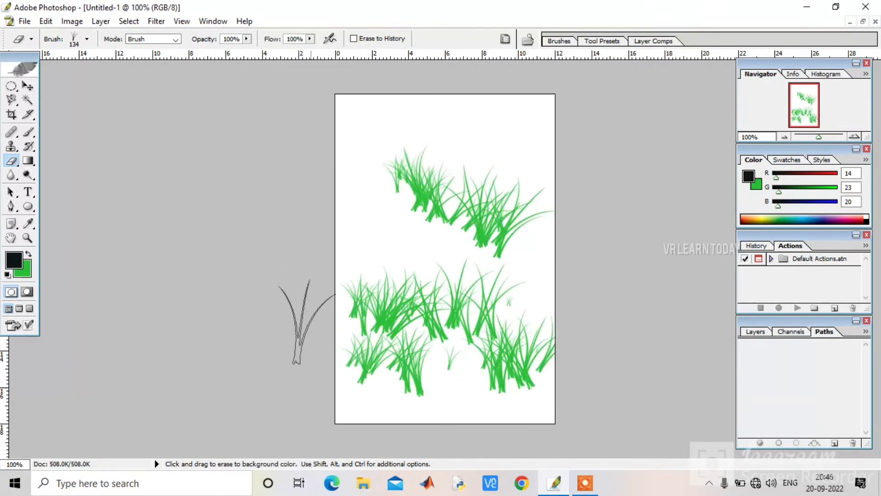
- Scatter red #F42832 maple leaves over the upper part of Untitled-1 using the Eraser with the 74 px leaf brush
click(87, 38)
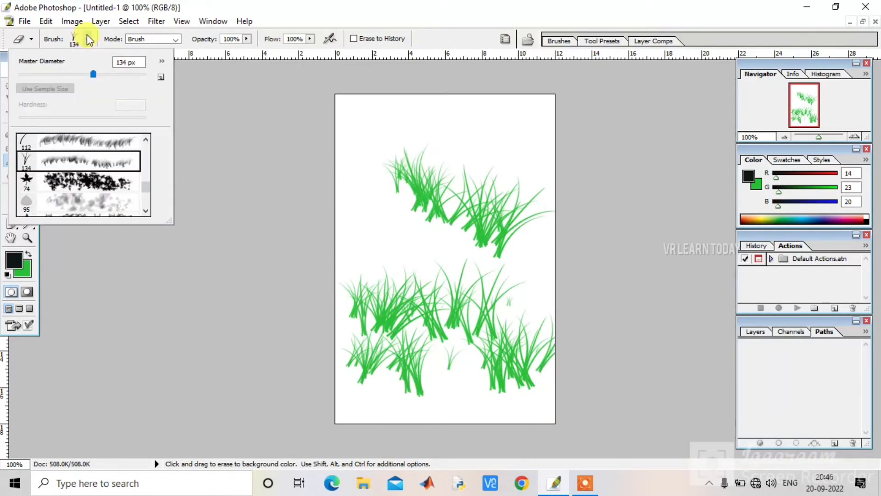
click(112, 184)
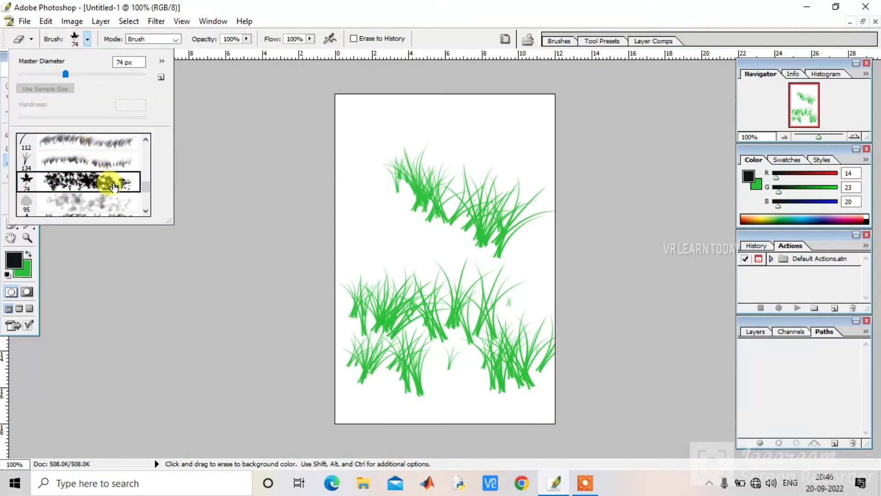
click(20, 271)
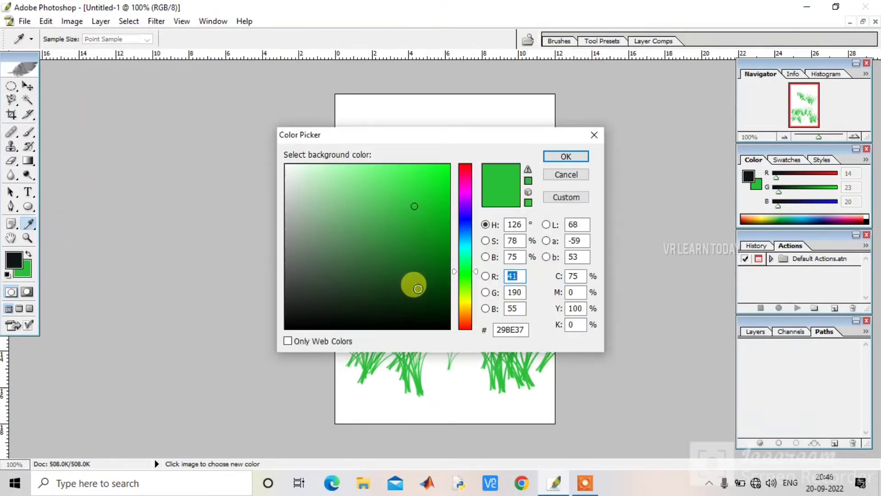
click(464, 311)
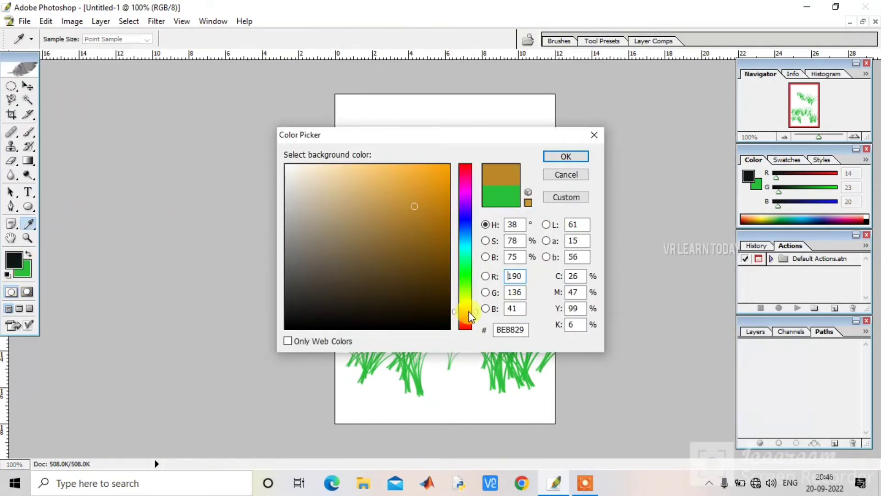
click(466, 167)
click(429, 166)
click(382, 181)
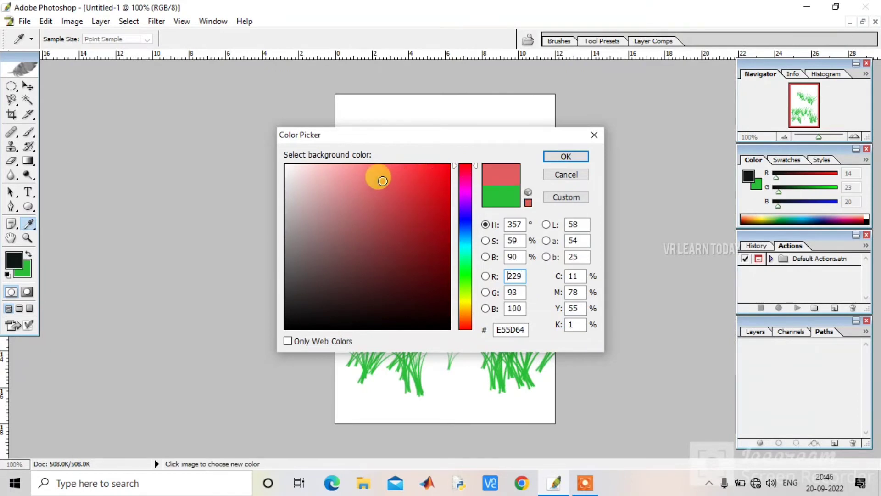
click(423, 171)
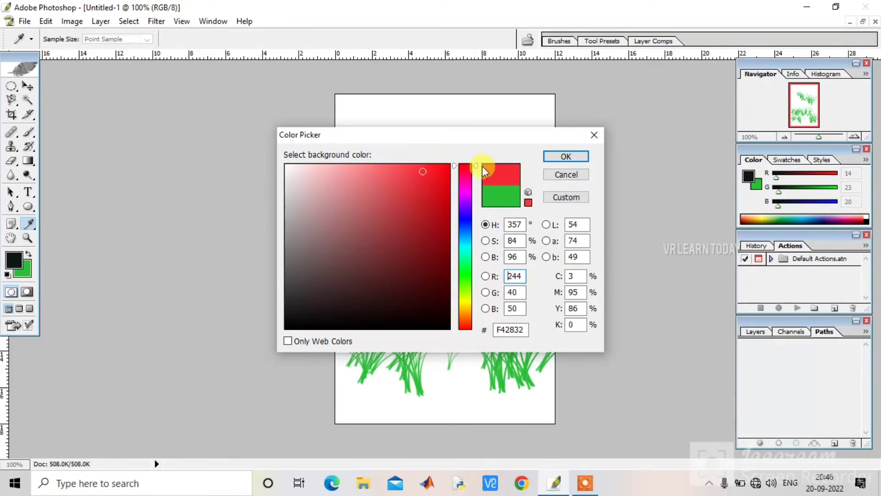
click(557, 156)
mouse_move(365, 133)
mouse_down()
mouse_move(467, 136)
mouse_move(369, 235)
mouse_move(408, 234)
mouse_move(520, 264)
mouse_up()
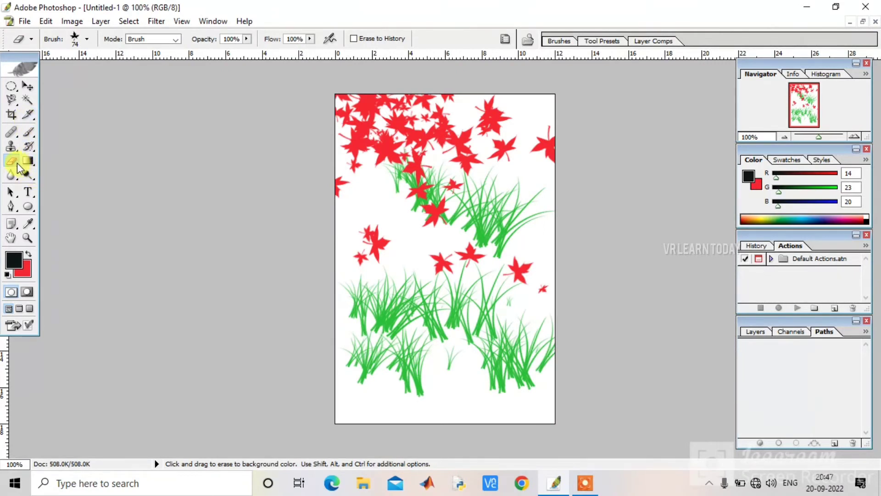
- Look through the variants of the Eraser, Clone Stamp and History Brush tools
click(17, 164)
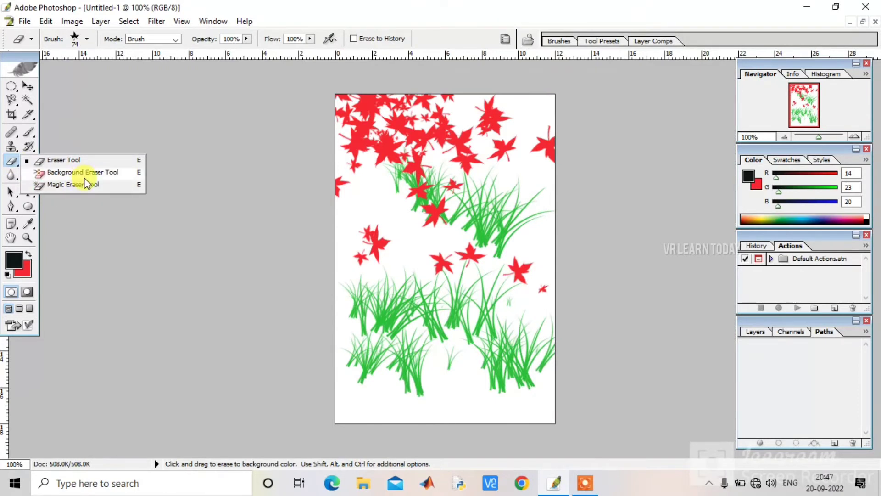
click(37, 149)
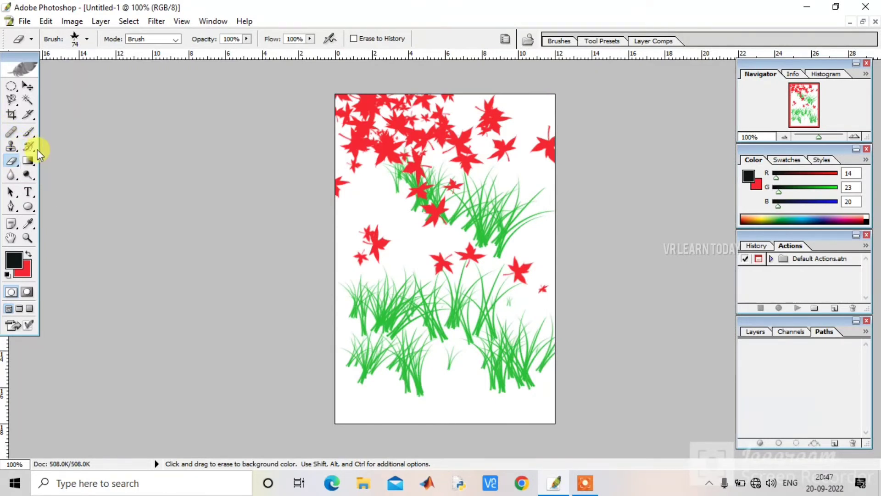
click(10, 147)
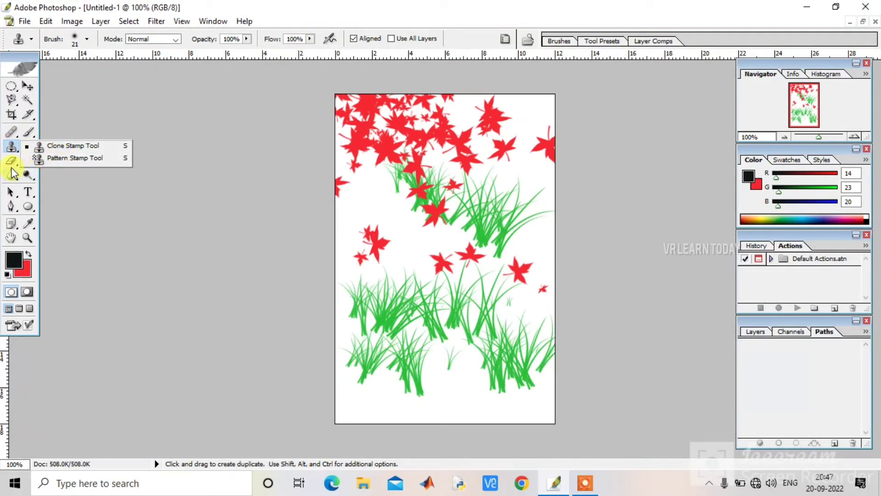
click(10, 162)
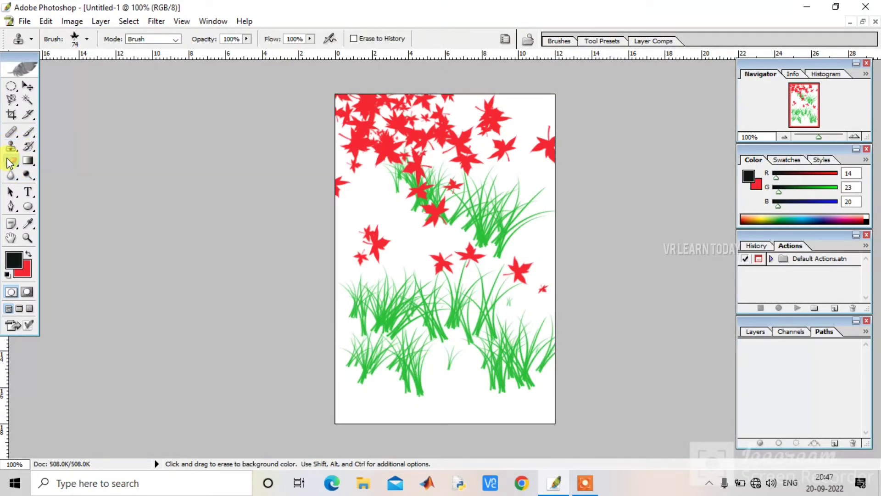
click(35, 143)
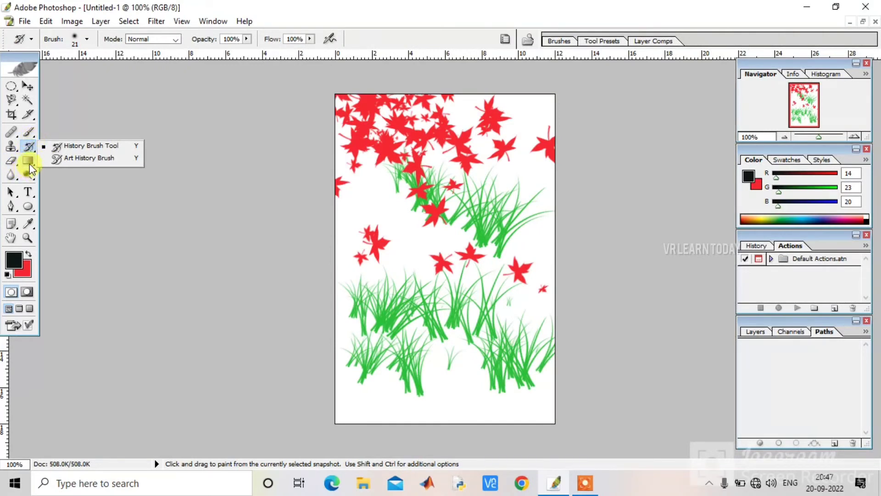
- Fill the Untitled-1 canvas with a diagonal dark-to-red linear gradient using the Gradient tool
click(28, 163)
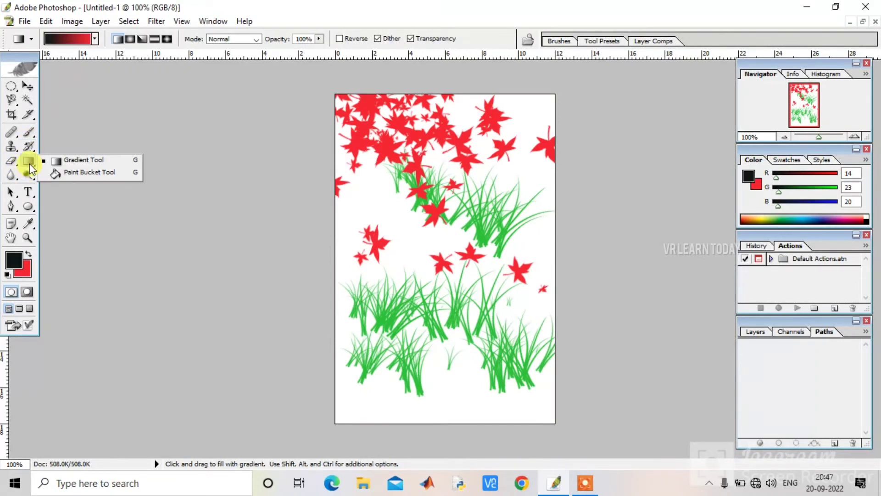
click(67, 161)
drag(385, 172, 469, 324)
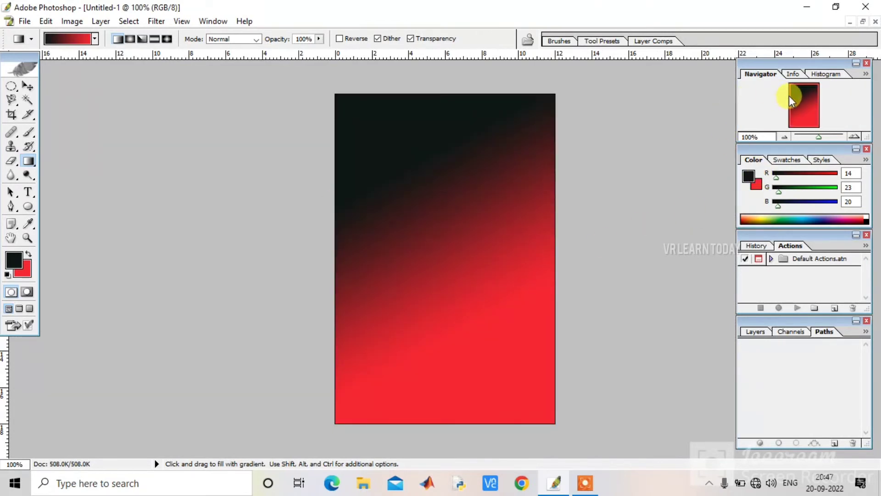
- Set the foreground color to black and refill the canvas with a linear gradient from black at its upper left to red at its lower right
drag(777, 180, 808, 193)
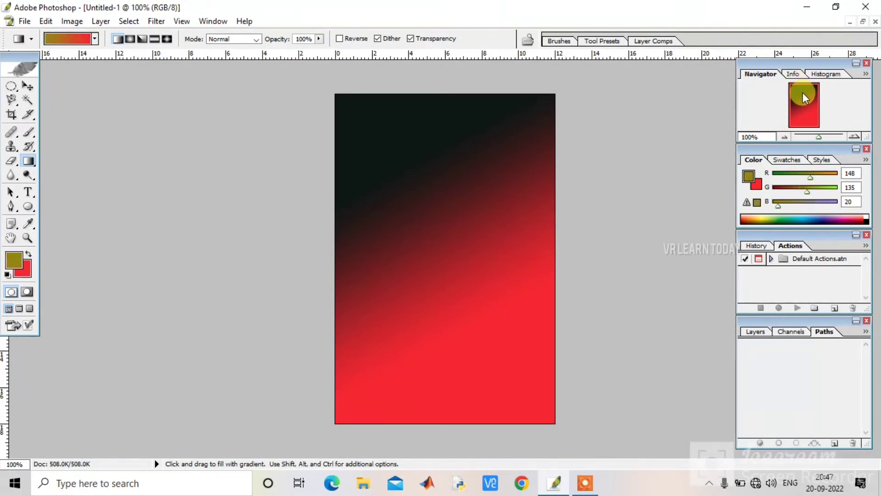
drag(778, 204, 826, 203)
click(866, 220)
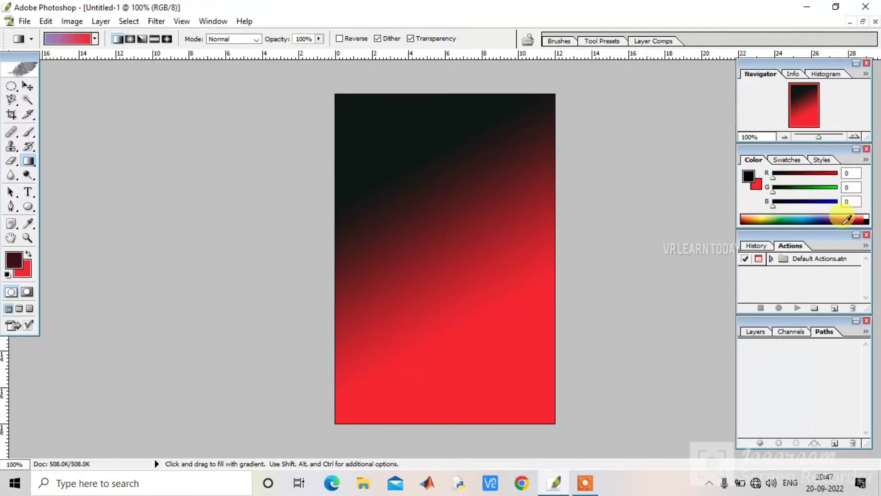
drag(471, 197, 514, 133)
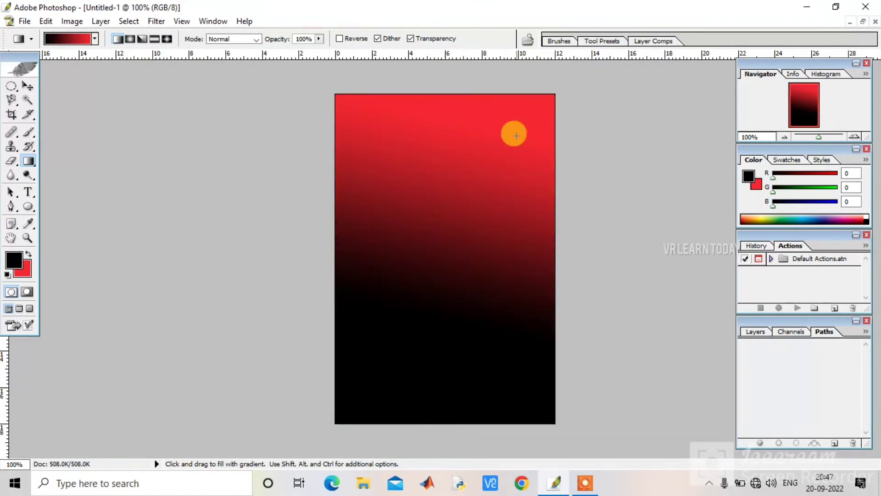
drag(386, 130, 528, 440)
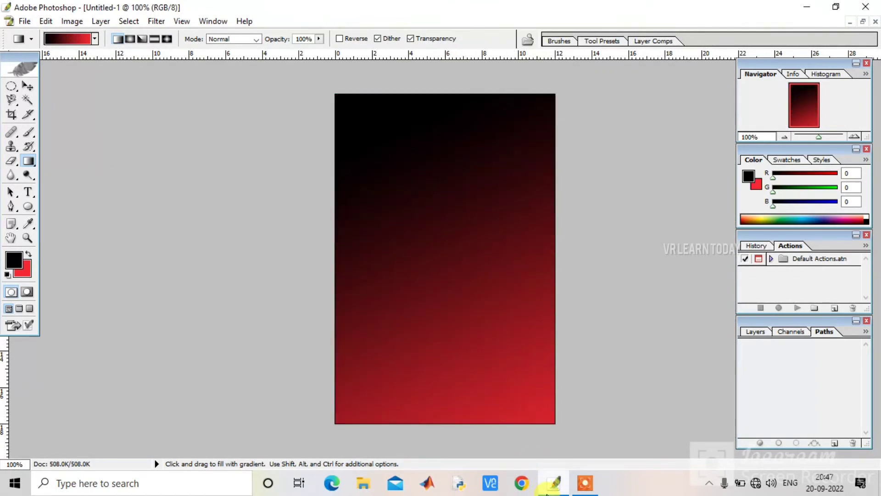
- Look through the variants of the Blur, Dodge, Path Selection, Type and Pen tools
mouse_move(548, 491)
click(7, 180)
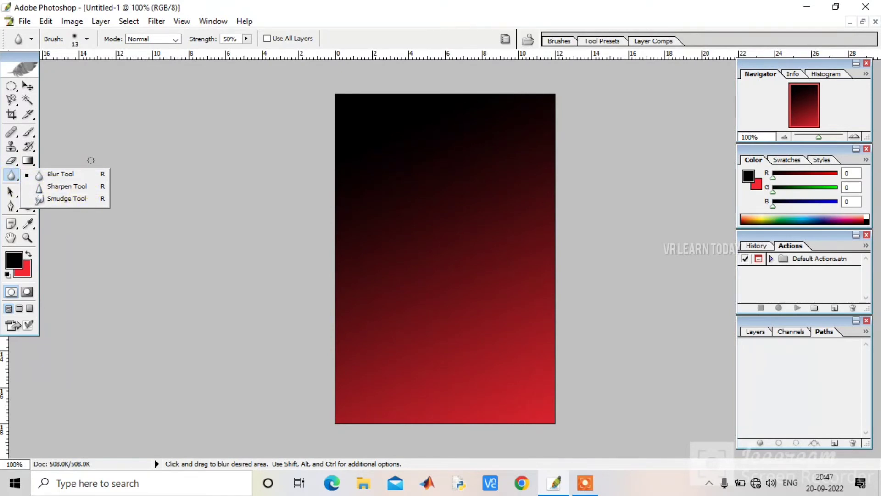
click(10, 176)
click(27, 175)
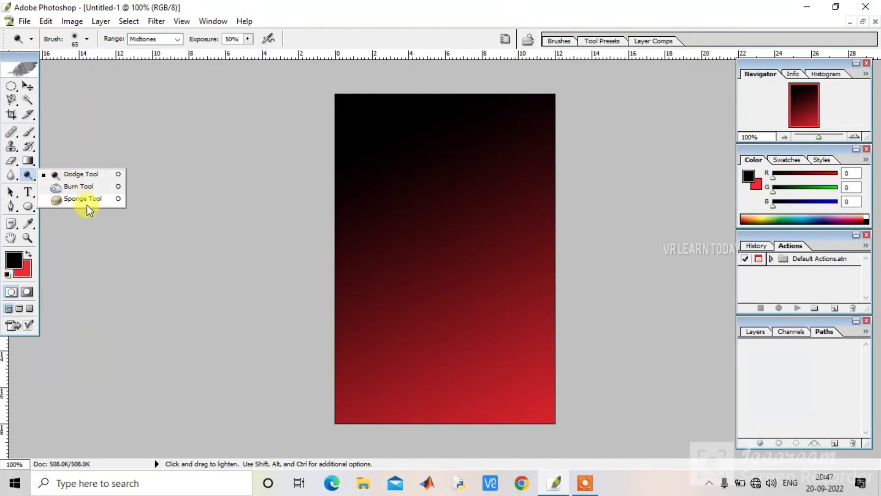
click(11, 195)
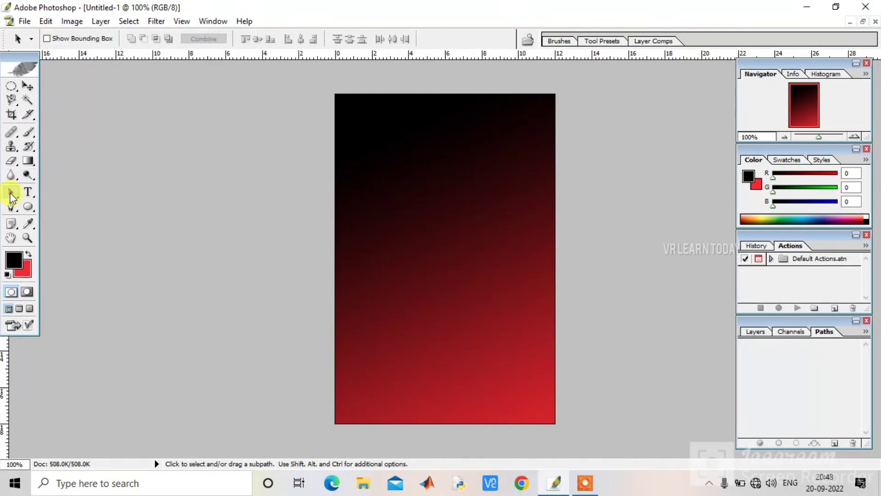
click(24, 194)
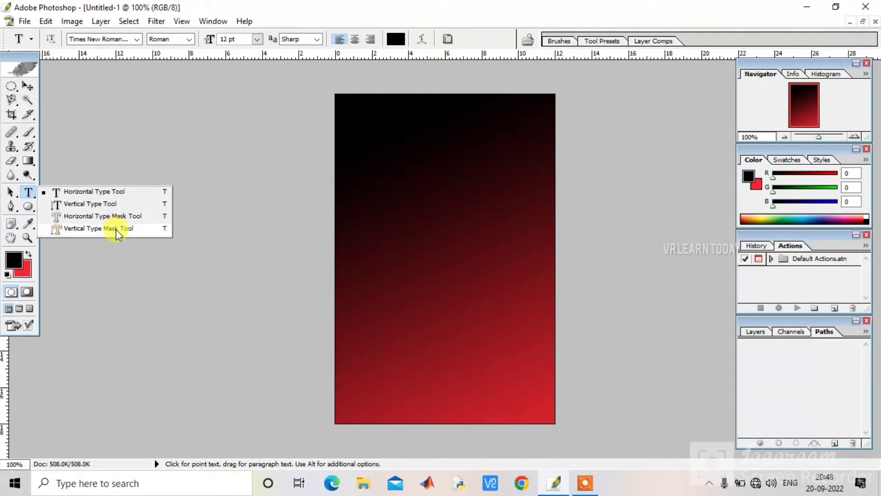
click(10, 210)
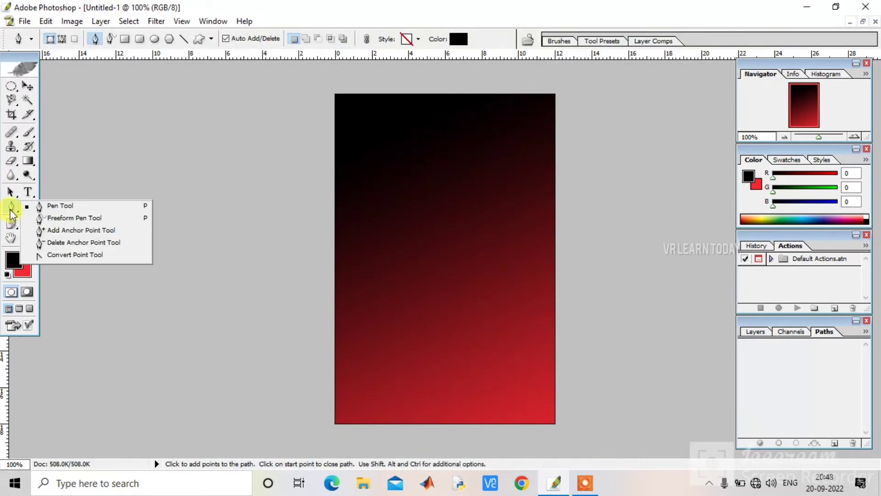
- Draw a small black five-sided shape in the upper-left part of the canvas with the Polygon tool
click(29, 209)
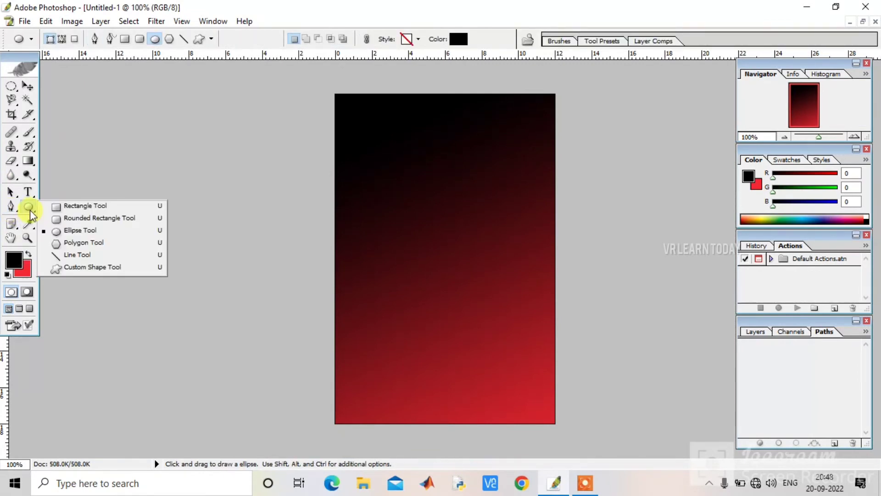
click(84, 242)
drag(380, 198, 365, 225)
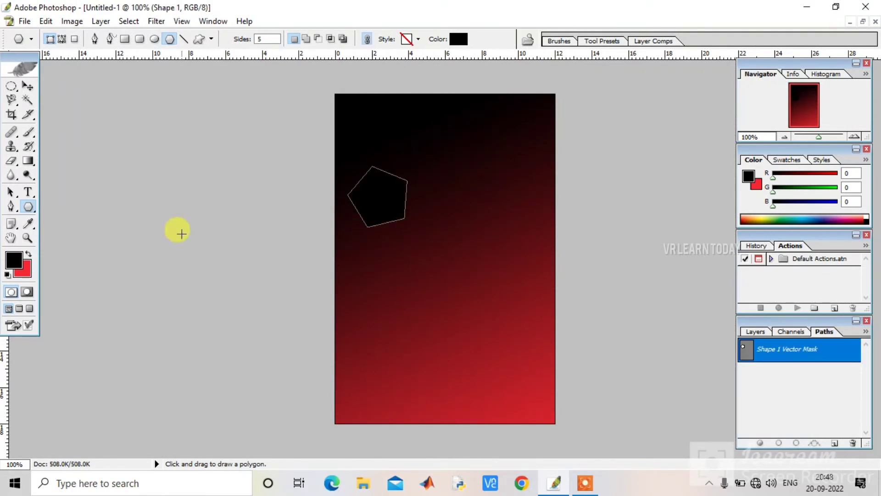
- Look through the variants of the Notes and Eyedropper tools
click(15, 223)
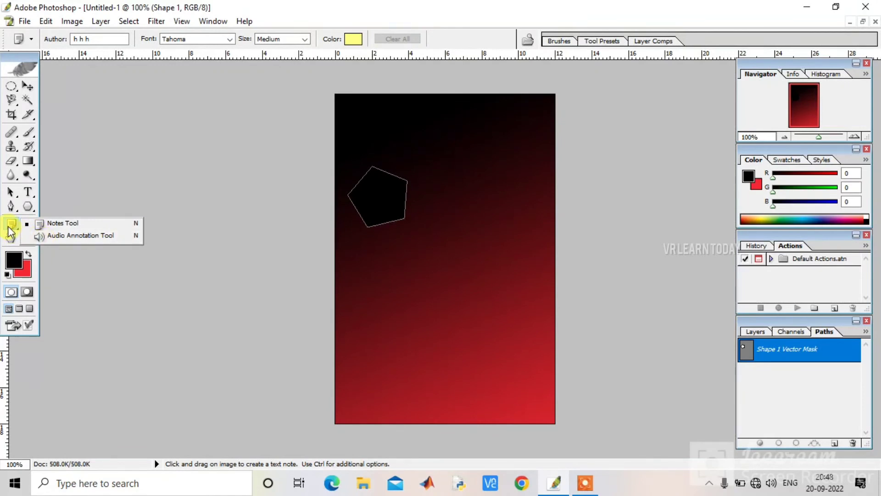
click(11, 224)
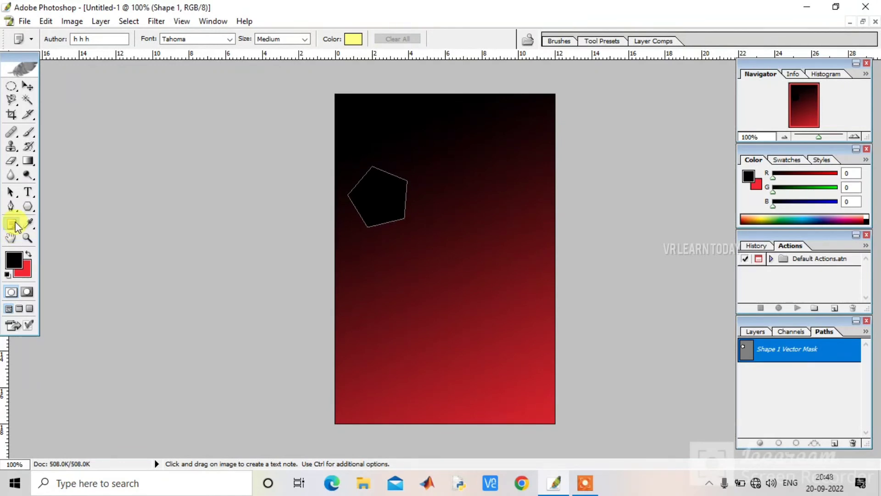
click(31, 221)
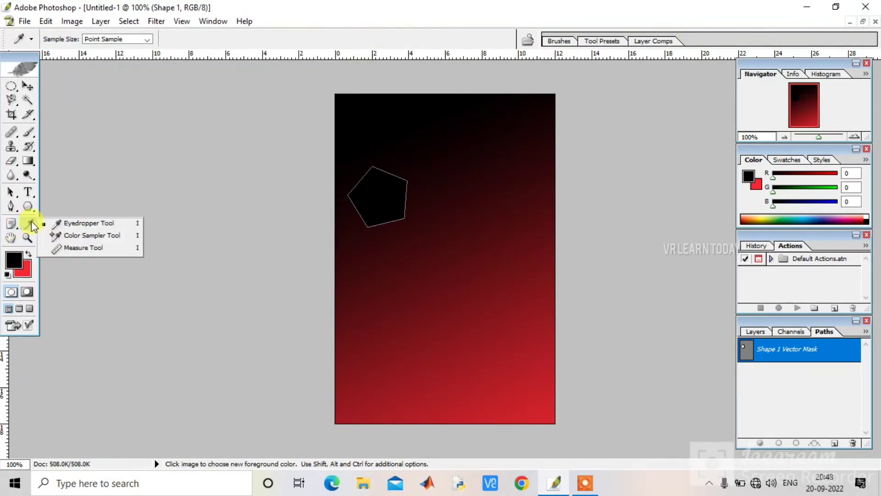
click(30, 222)
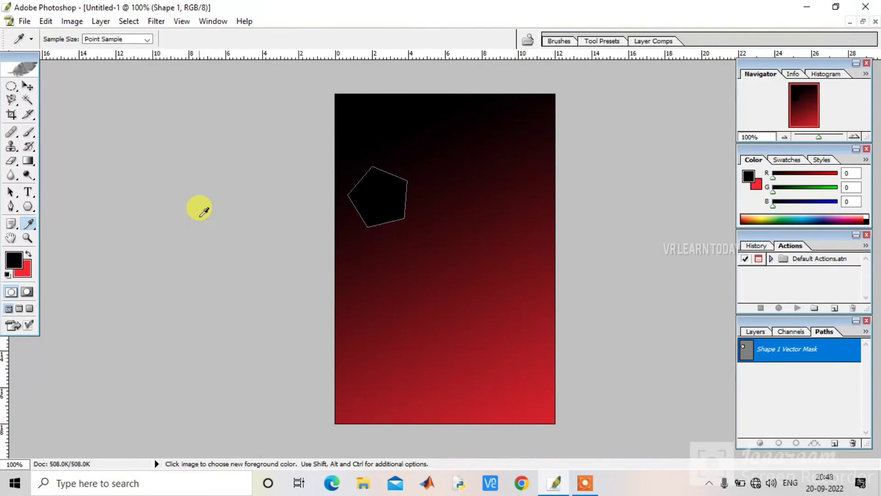
- Examine the Brushes and Tool Presets palettes, switching to the Brush tool to view its brush presets
click(561, 43)
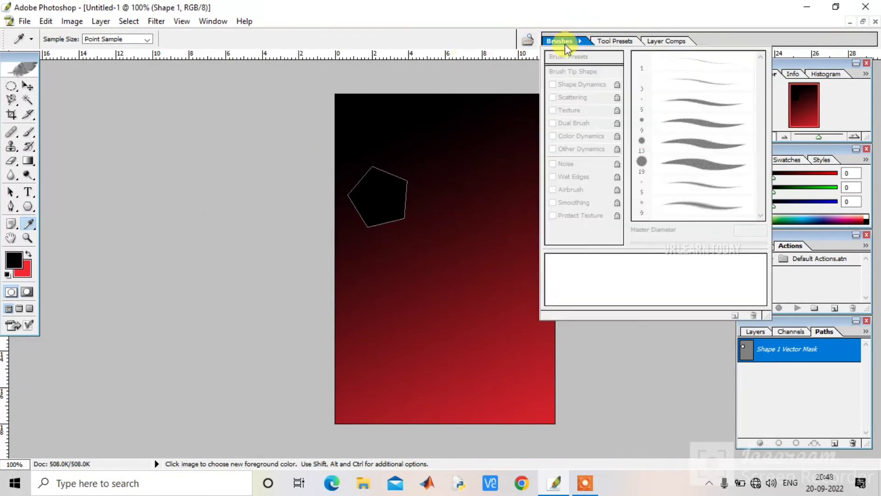
click(613, 41)
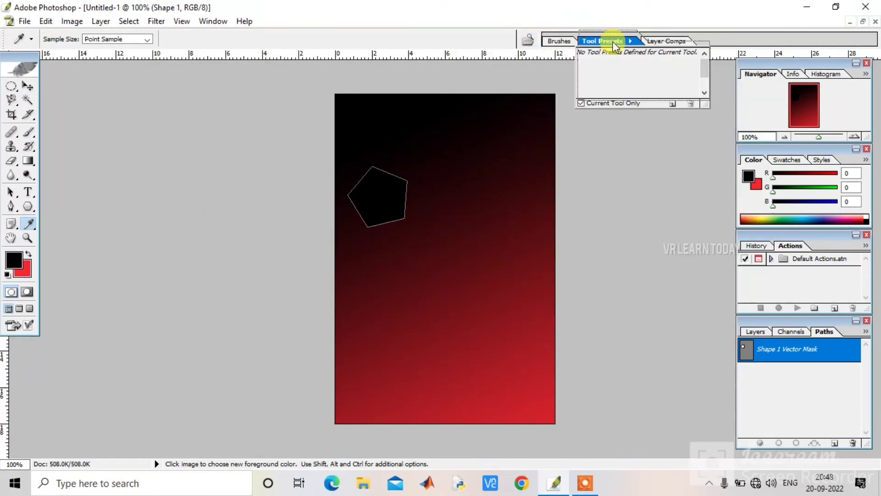
click(559, 41)
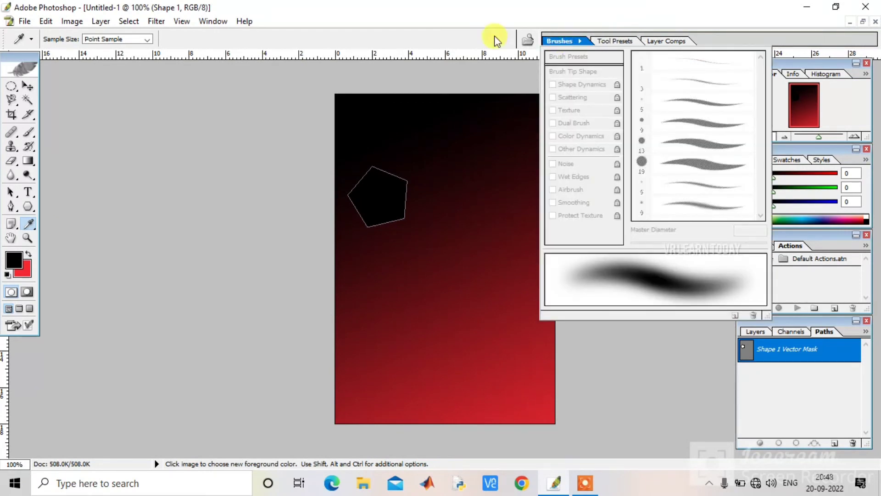
click(28, 132)
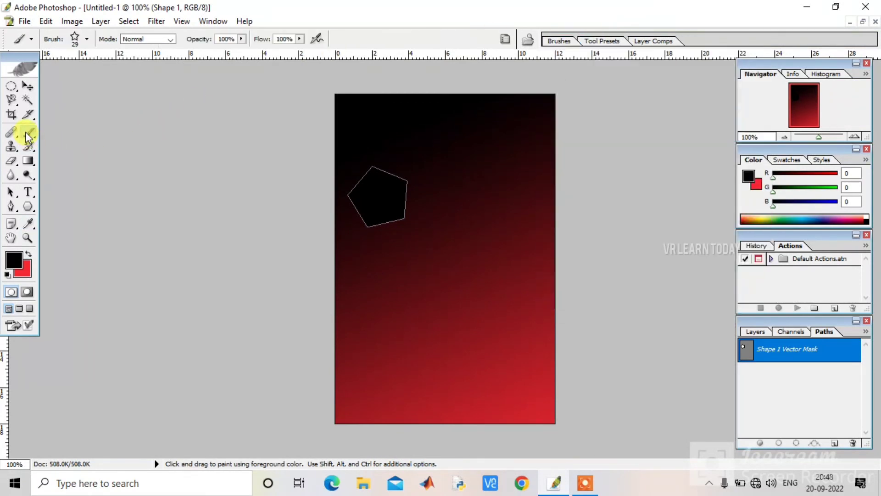
click(559, 42)
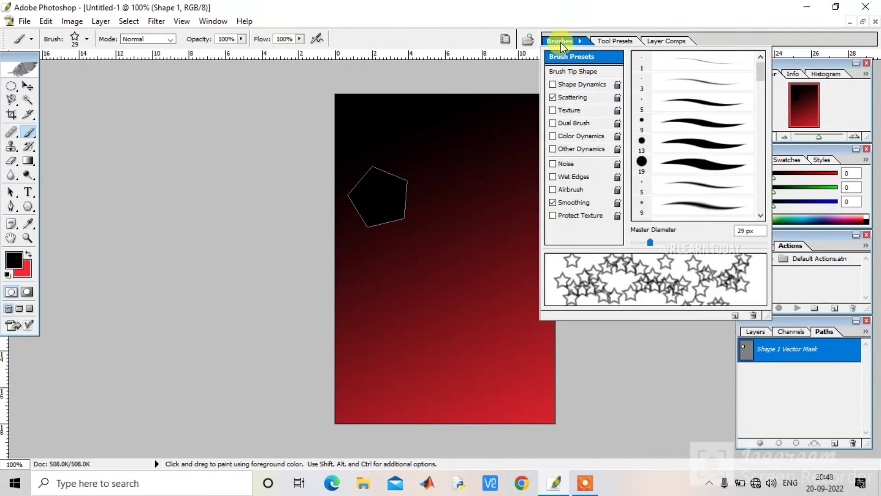
click(713, 108)
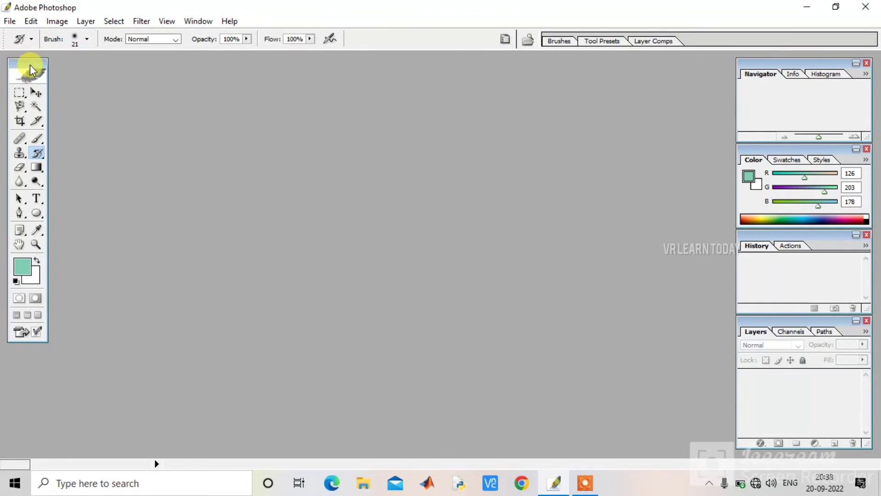
- Try moving the floating toolbox around the workspace and place it flush against the left edge
drag(30, 65, 76, 67)
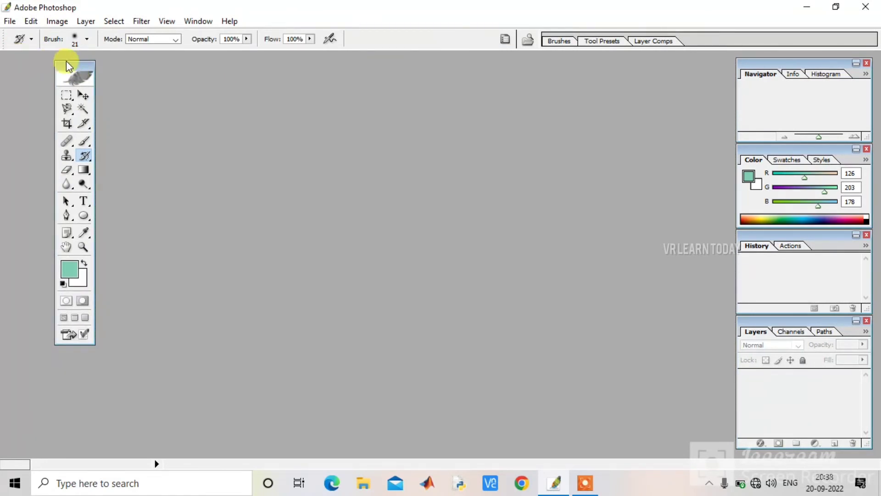
drag(88, 65, 12, 61)
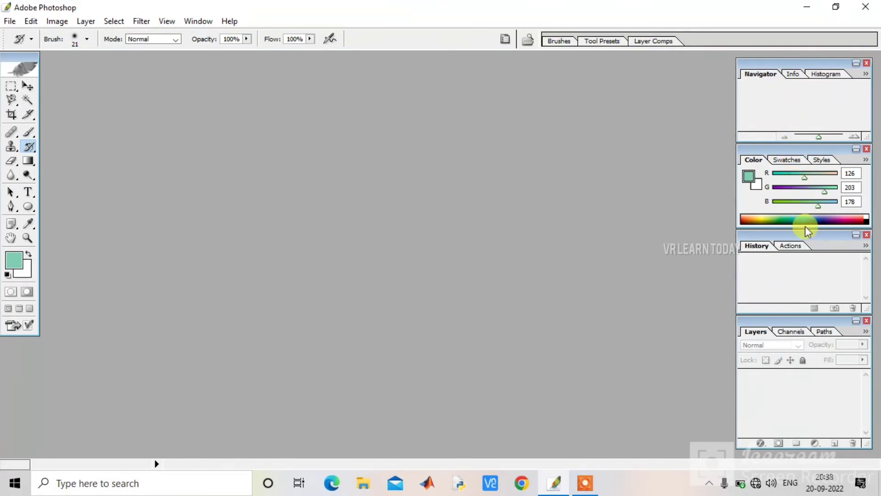
- Display the Actions, Channels, Paths and Swatches palettes in their palette groups
click(788, 247)
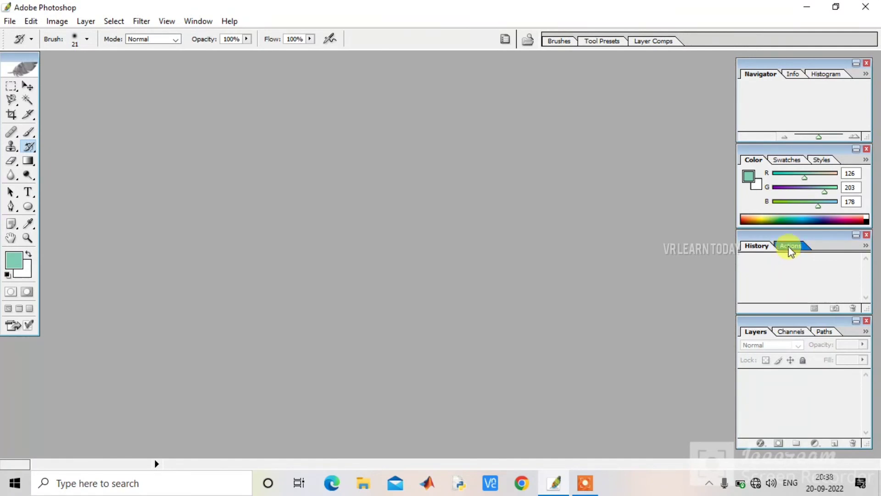
click(795, 331)
click(829, 332)
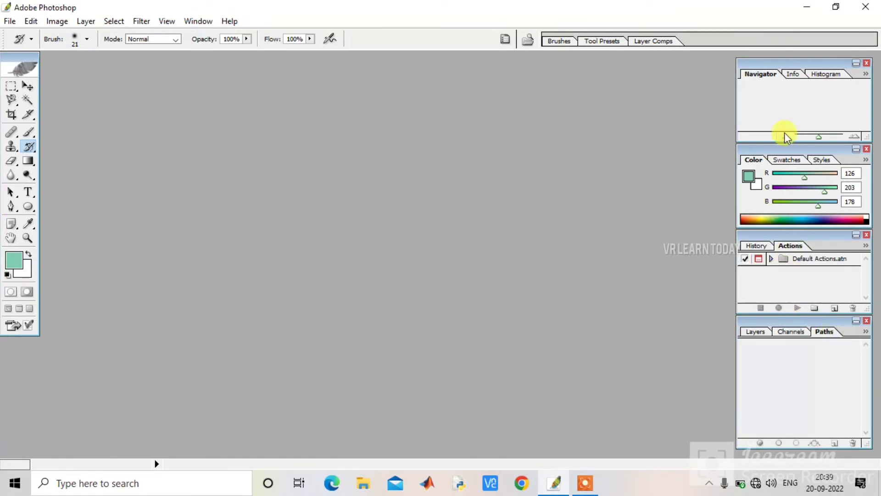
click(787, 159)
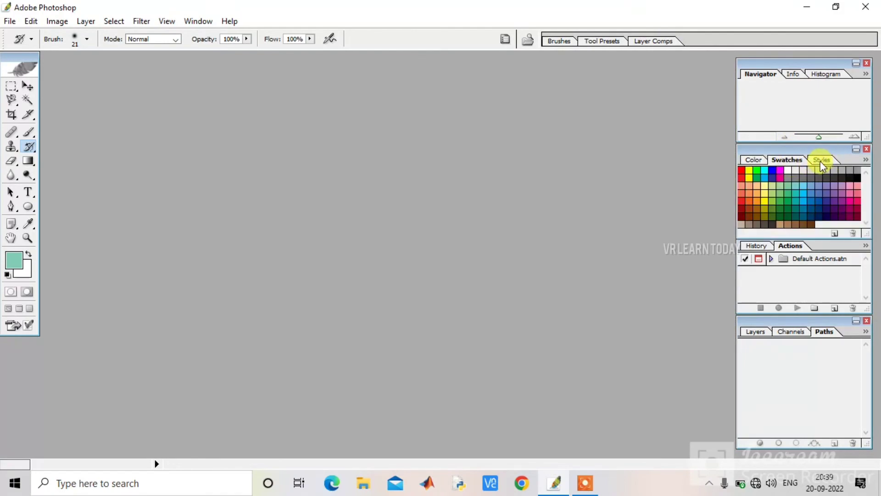